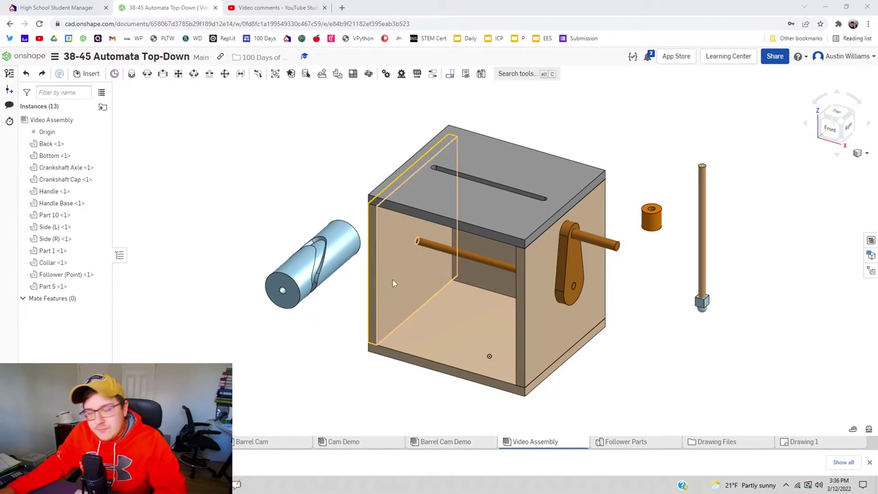
Group Side (L), Back, Bottom, Part 10 and Side (R) as Group 1, then drag the box to test
scroll(324, 296, "up", 3)
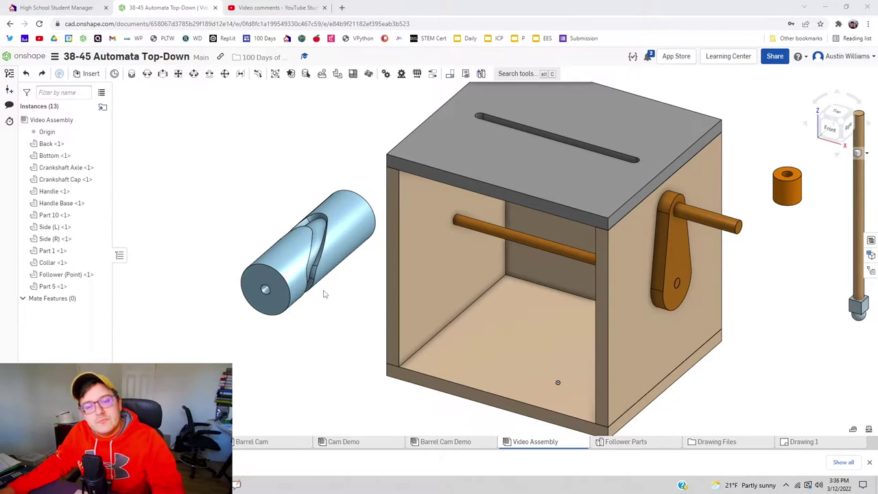
scroll(371, 292, "down", 2)
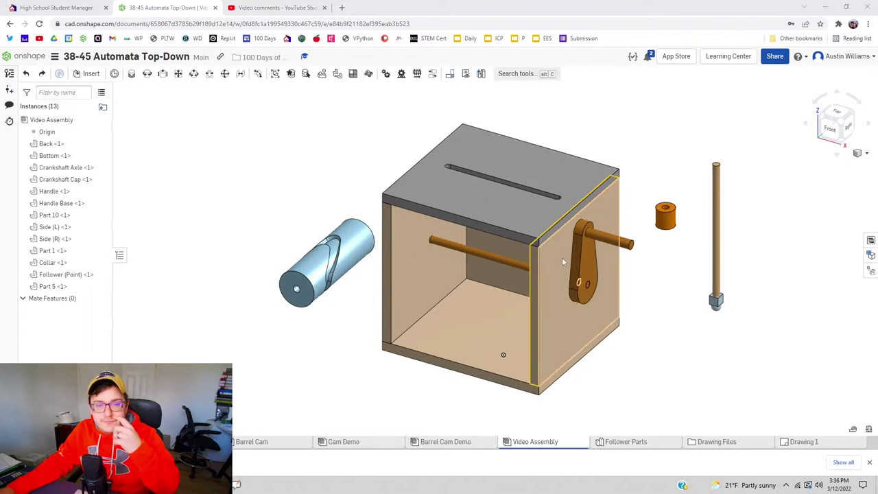
scroll(539, 247, "up", 3)
scroll(540, 247, "up", 3)
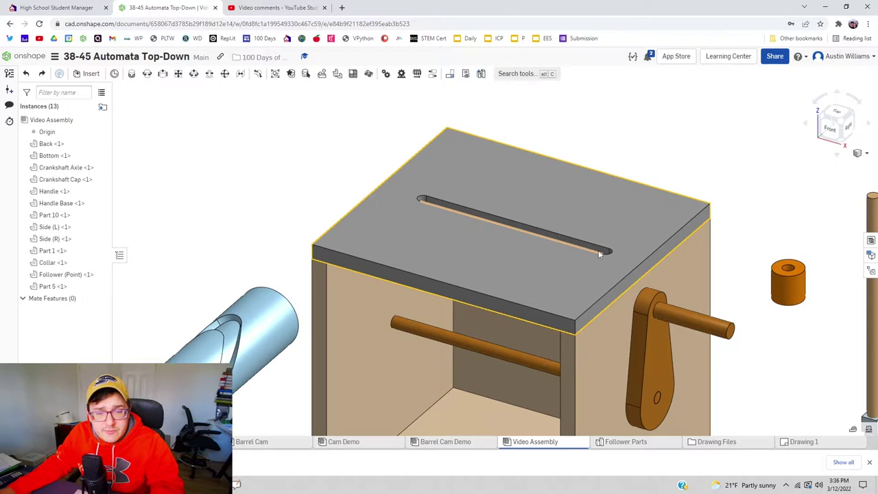
scroll(591, 260, "down", 5)
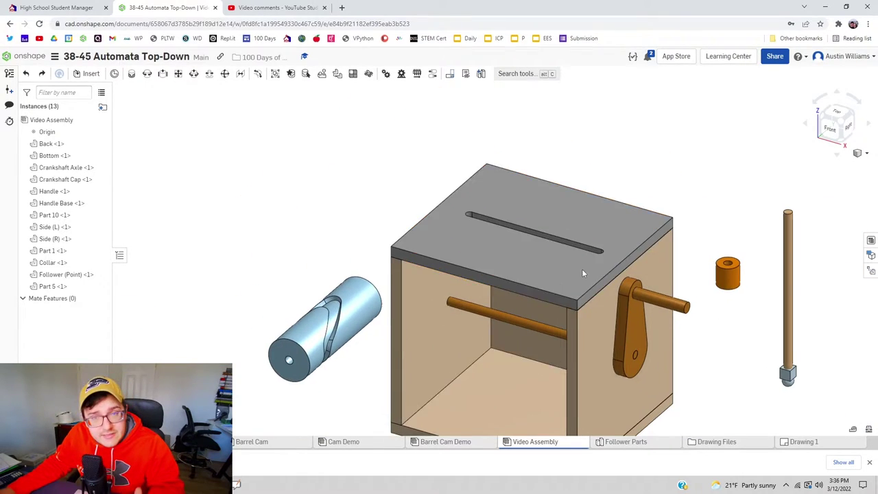
scroll(551, 214, "up", 2)
scroll(550, 207, "down", 3)
scroll(535, 229, "up", 2)
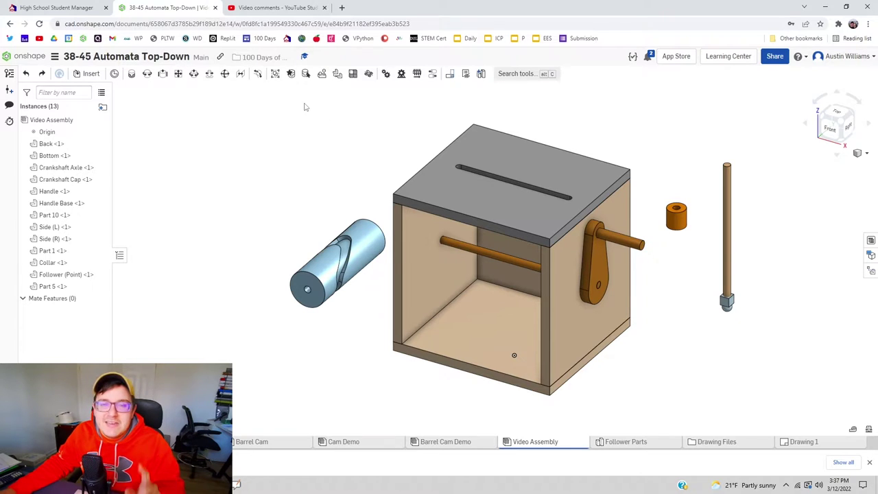
scroll(372, 154, "up", 1)
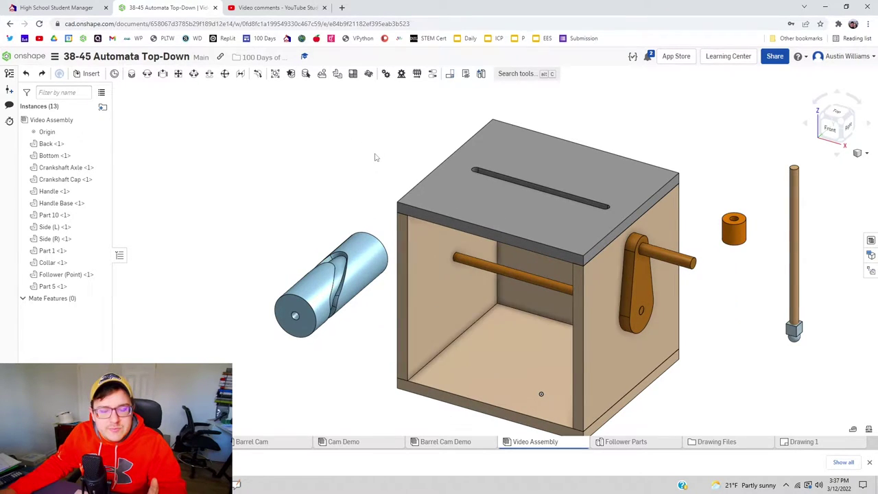
scroll(357, 148, "down", 1)
right_click_drag(351, 147, 354, 144)
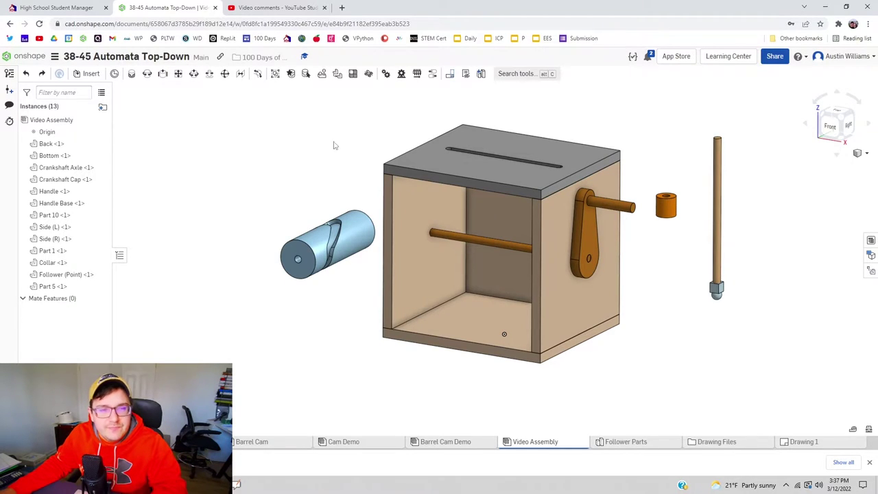
left_click(278, 79)
left_click(427, 210)
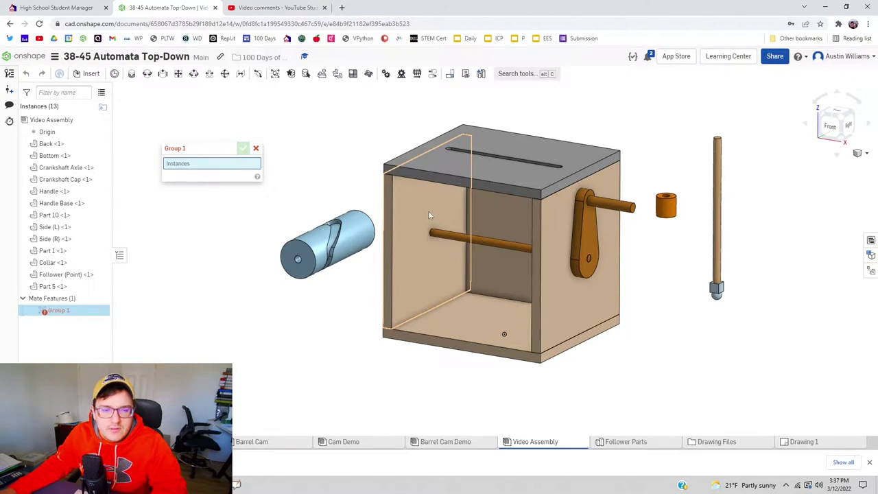
left_click(496, 218)
left_click(501, 309)
left_click(535, 164)
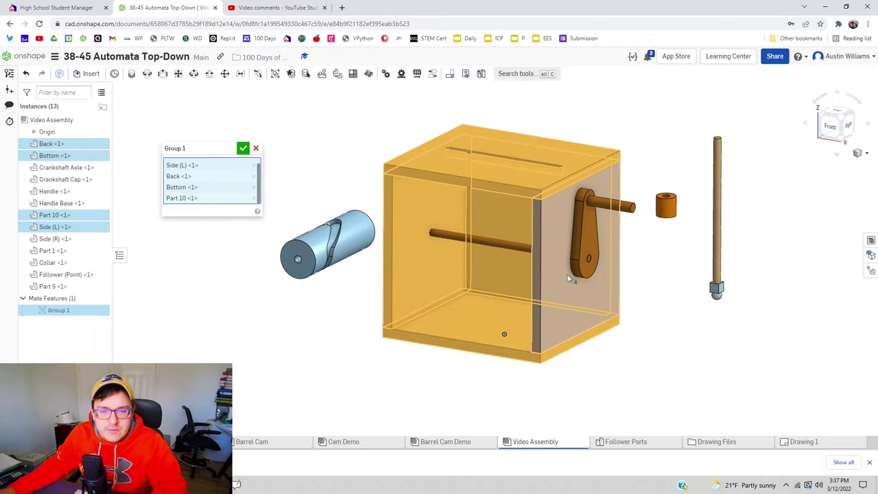
left_click(557, 277)
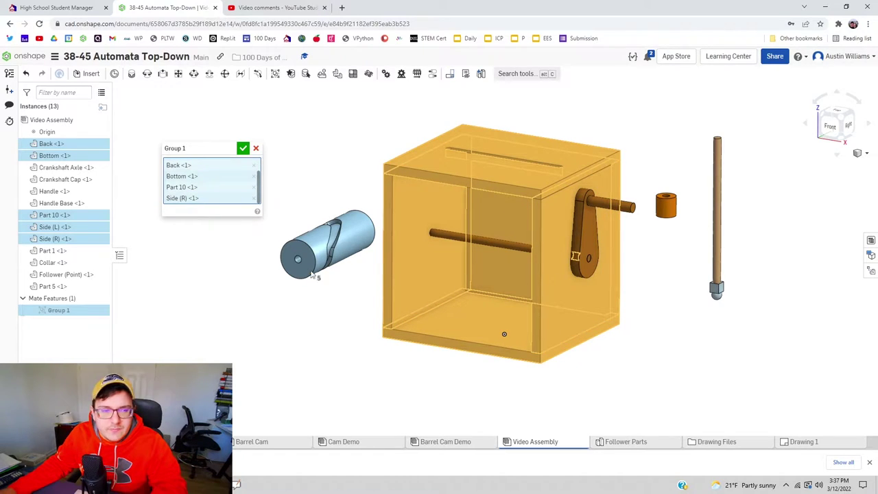
left_click(243, 149)
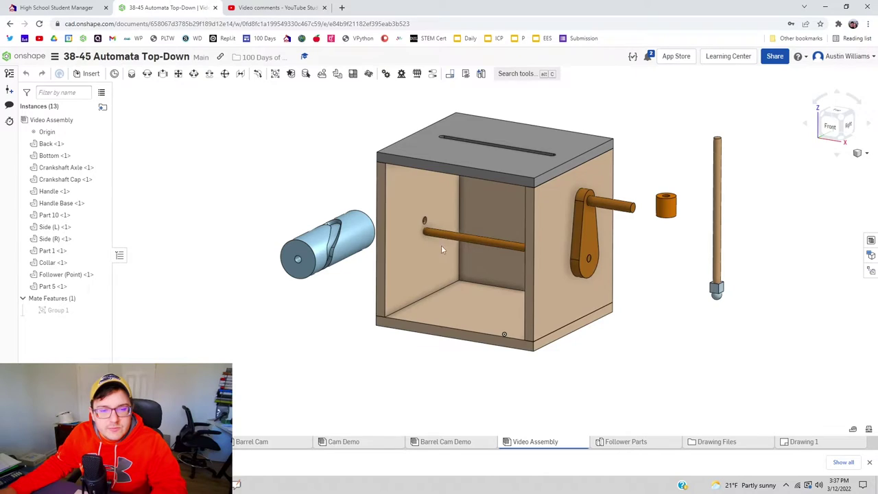
left_click_drag(442, 250, 531, 310)
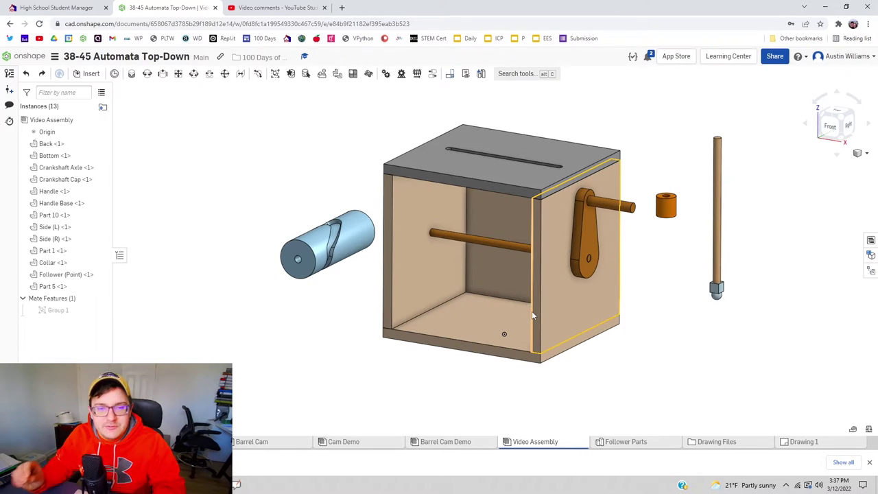
Group Crankshaft Cap, Crankshaft Axle, Handle Base and Handle as Group 2, then drag the crank lower right
left_click(275, 73)
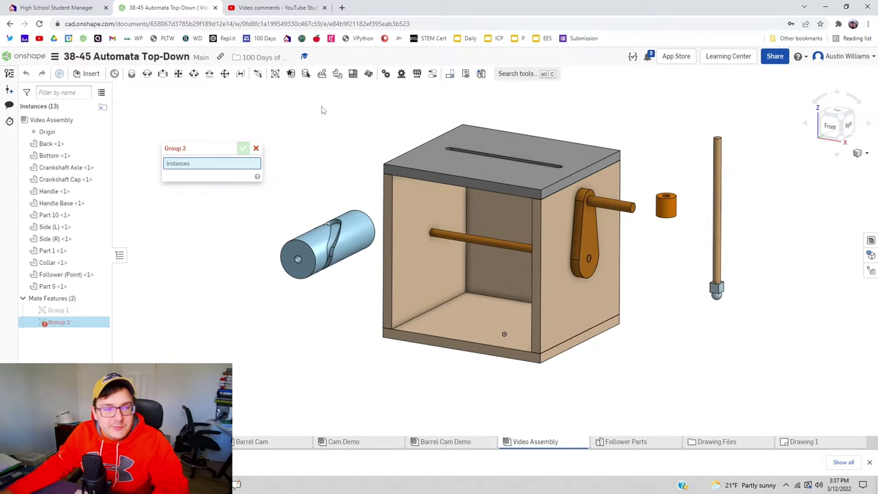
right_click_drag(323, 107, 358, 122)
left_click(398, 235)
left_click(445, 238)
right_click_drag(446, 239, 542, 205)
left_click(547, 198)
left_click(542, 206)
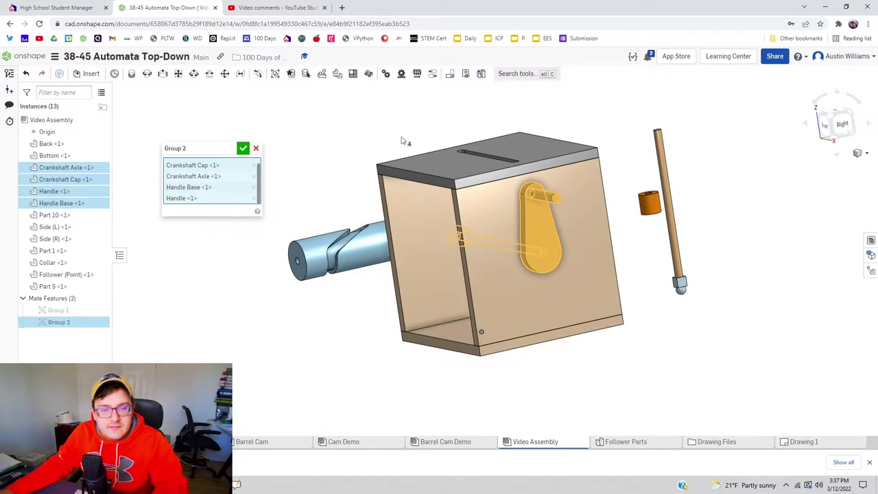
right_click_drag(402, 141, 285, 141)
left_click(245, 150)
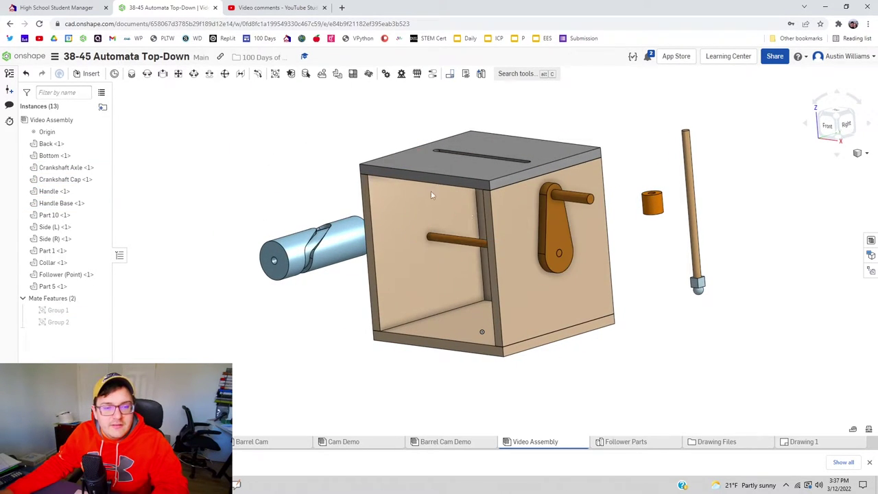
left_click_drag(588, 255, 673, 353)
Group Follower (Point) and Part 5 together as Group 3
left_click(275, 73)
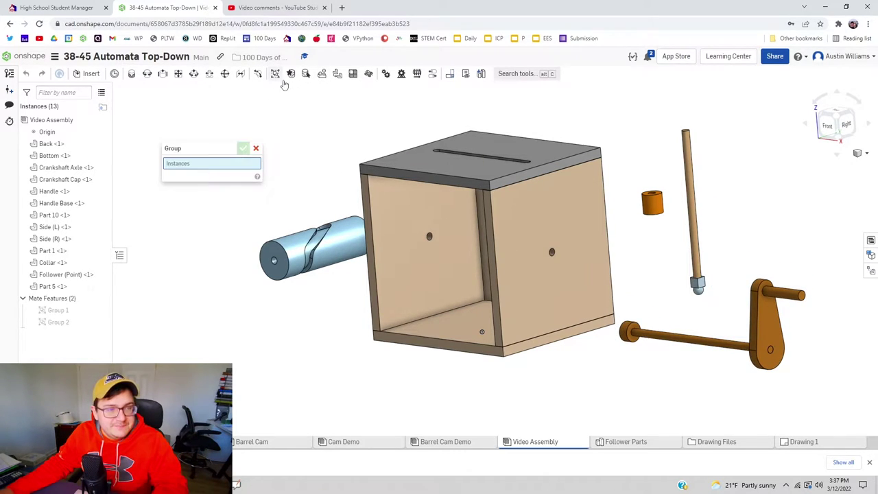
left_click(698, 253)
left_click(696, 292)
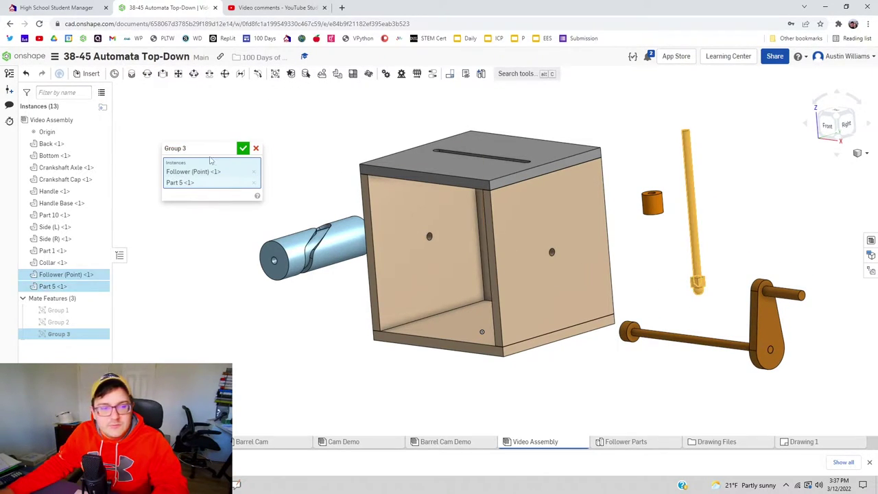
left_click(243, 148)
Reframe the assembly, then start and cancel an unfinished revolute mate
right_click_drag(251, 147, 315, 137)
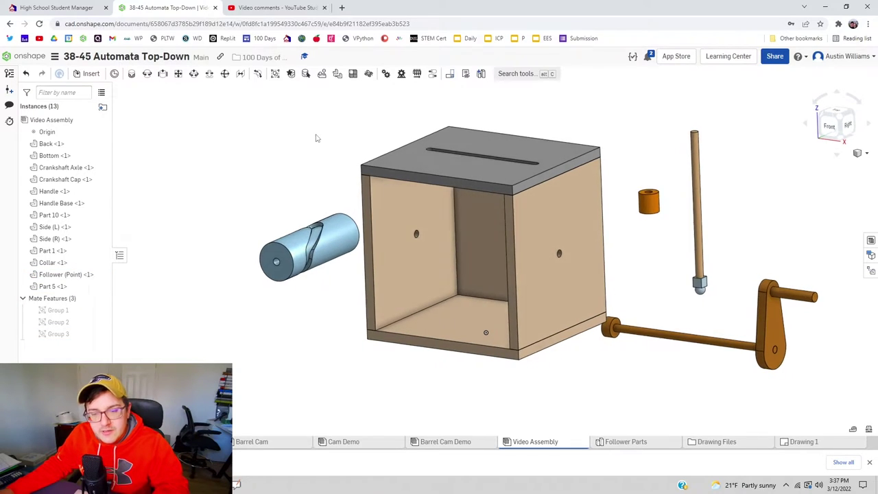
scroll(402, 112, "up", 2)
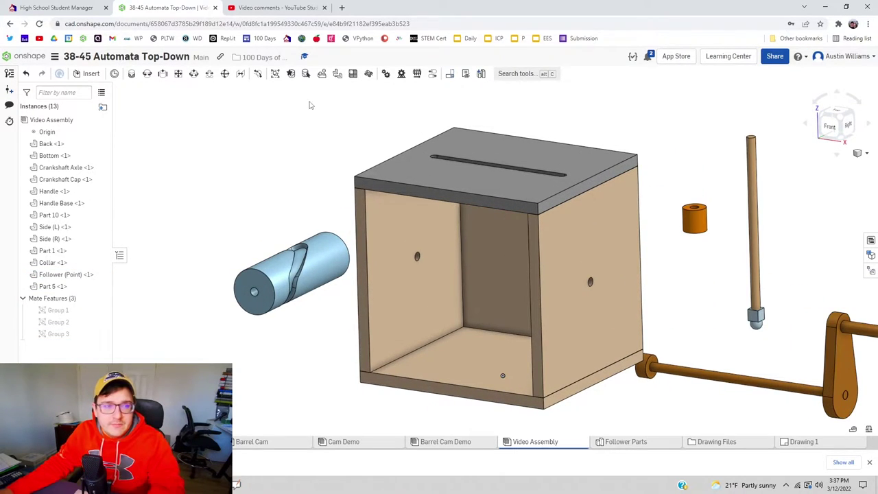
middle_click_drag(299, 110, 259, 98)
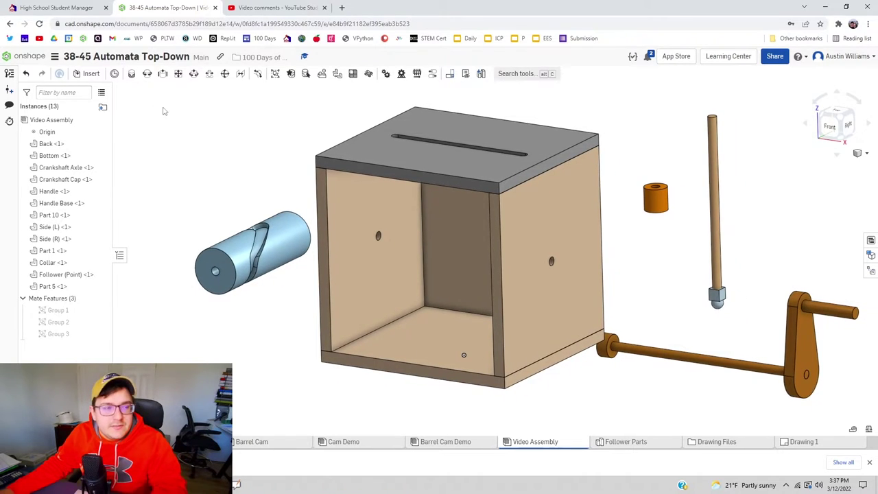
left_click(147, 79)
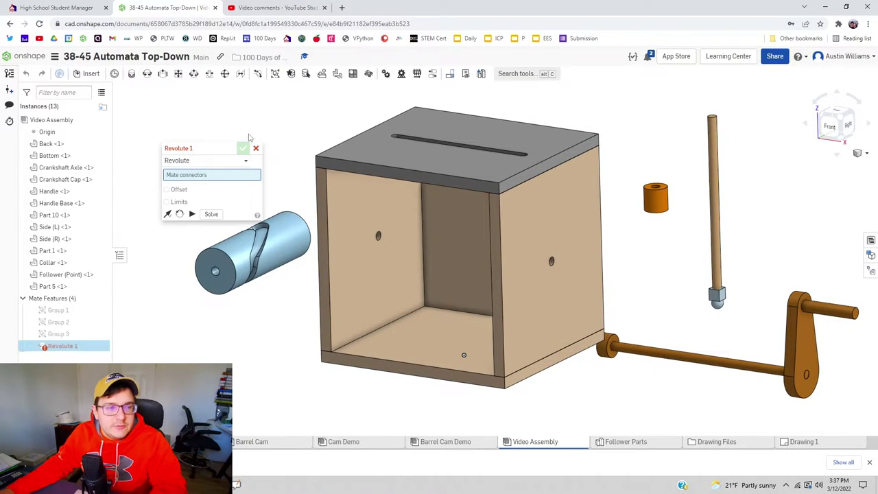
left_click(255, 149)
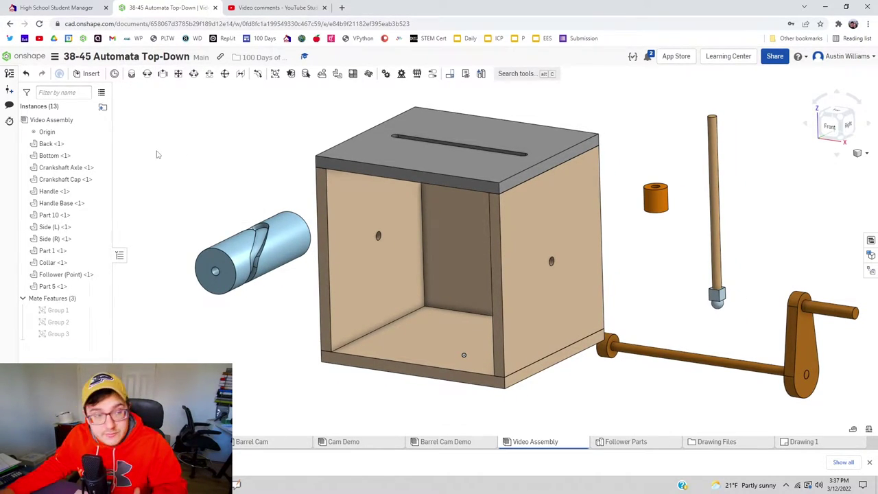
Fix Bottom <1> in place from its Instances-list context menu
right_click(84, 158)
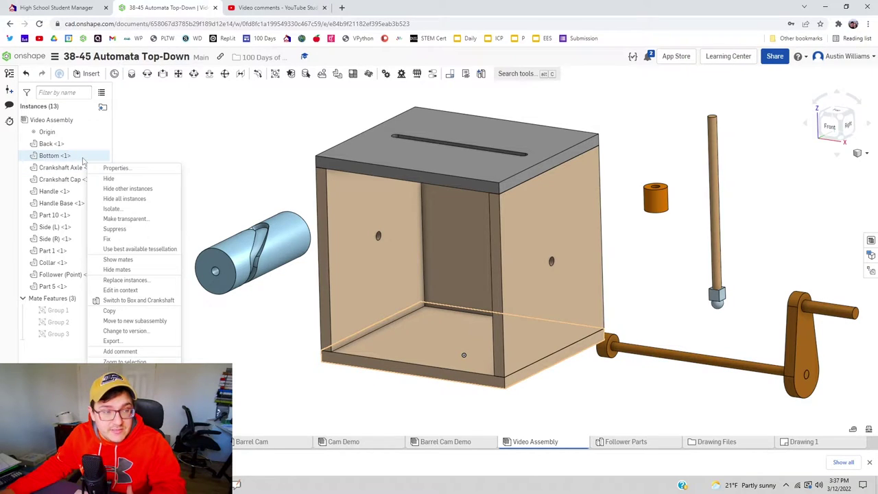
left_click(110, 239)
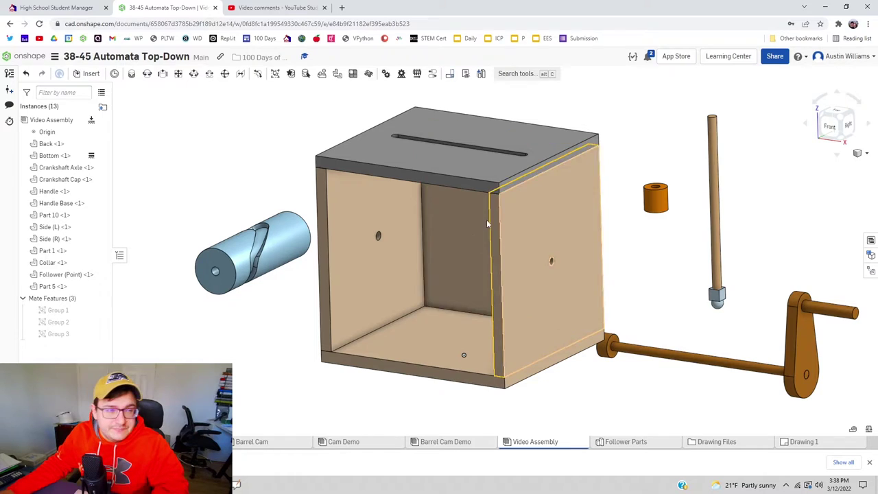
Create Revolute 1 between the crankshaft's mate connector and the Side (L) hole connector
left_click(147, 74)
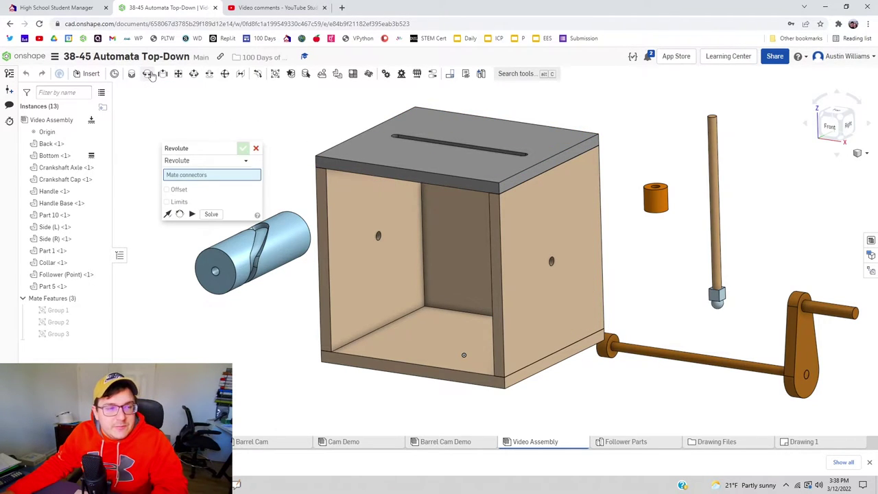
scroll(629, 360, "up", 5)
left_click(593, 338)
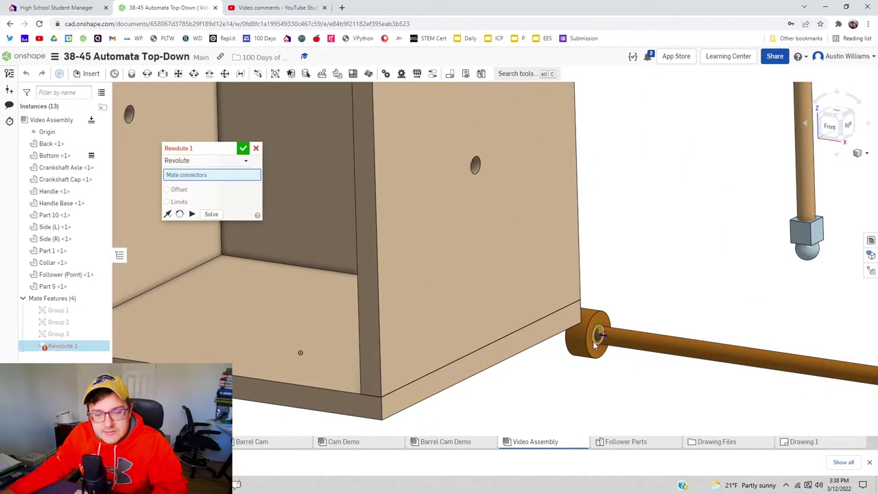
scroll(591, 345, "down", 5)
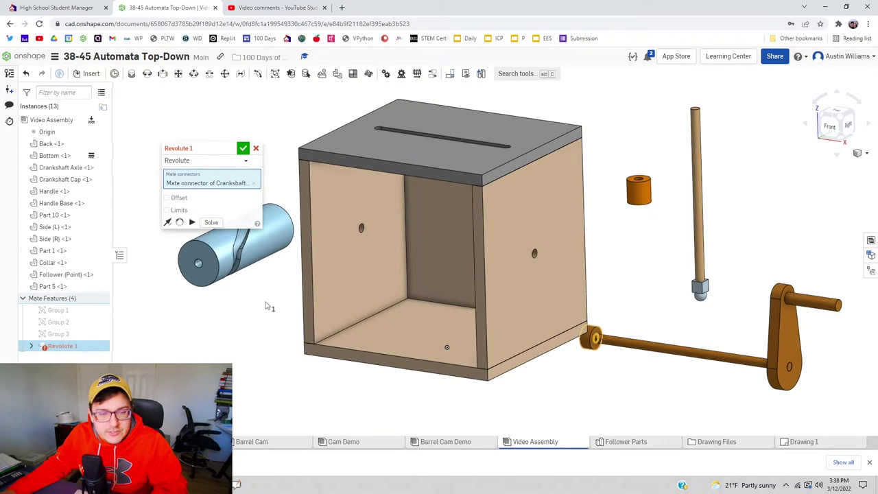
right_click_drag(266, 307, 282, 273)
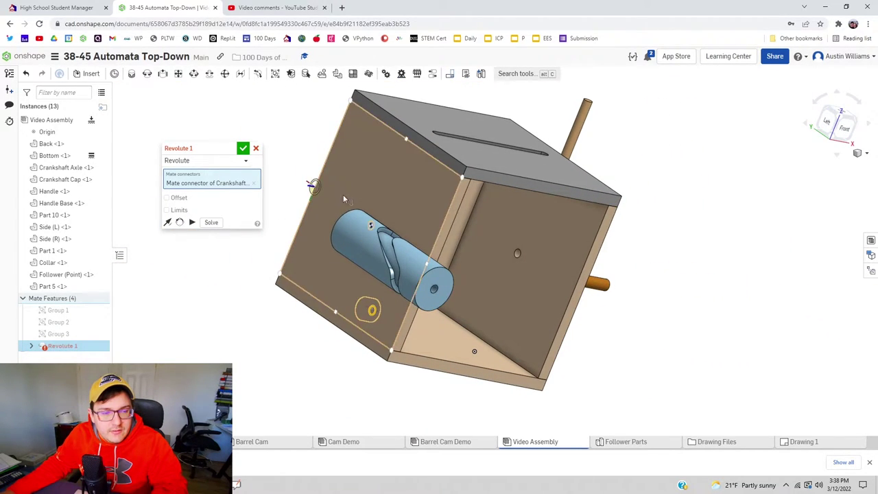
right_click_drag(243, 308, 303, 253)
scroll(373, 221, "up", 5)
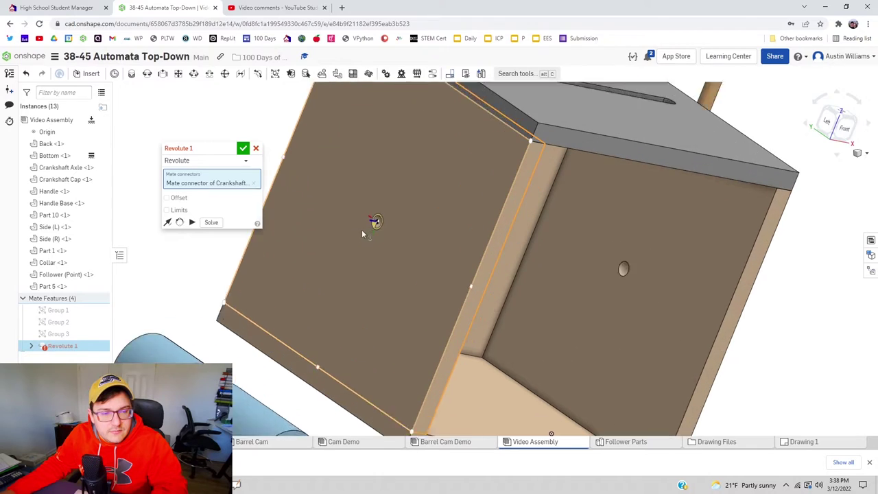
scroll(382, 223, "down", 3)
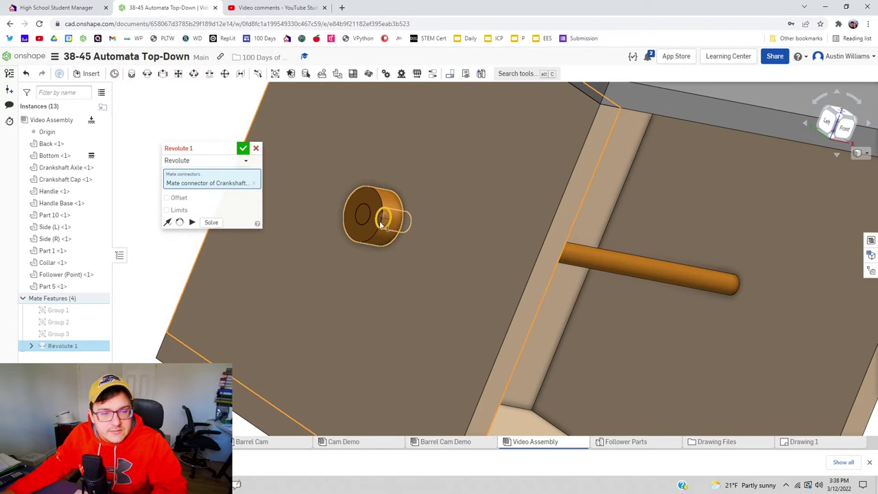
left_click(380, 218)
right_click_drag(380, 218, 329, 237)
scroll(329, 237, "down", 3)
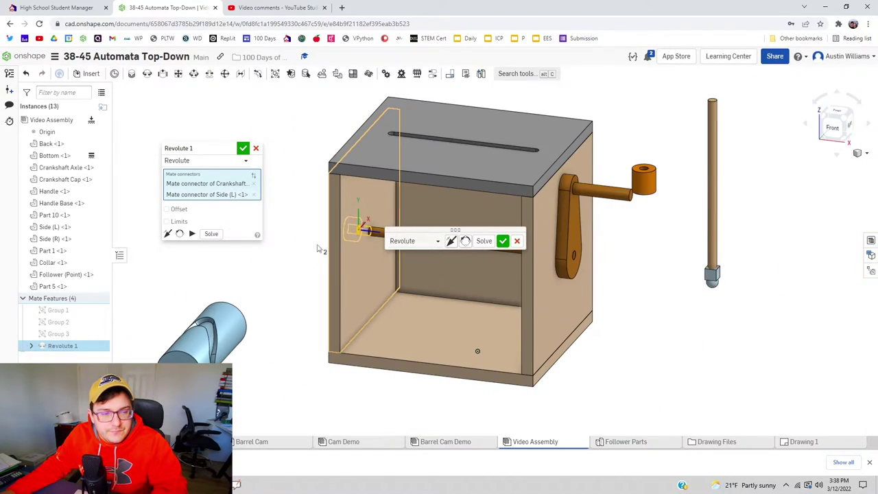
left_click(503, 242)
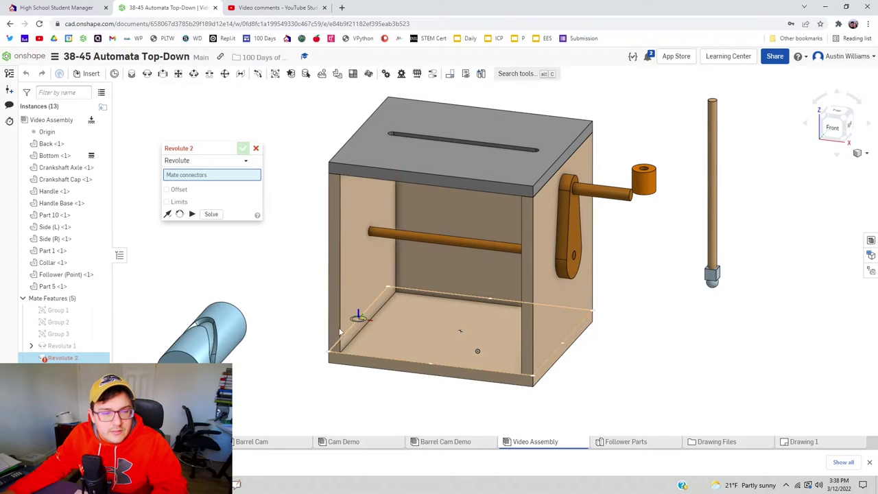
Fasten the barrel cam (Part 1) to the crankshaft connector with a 1.5 in Z offset
left_click(196, 160)
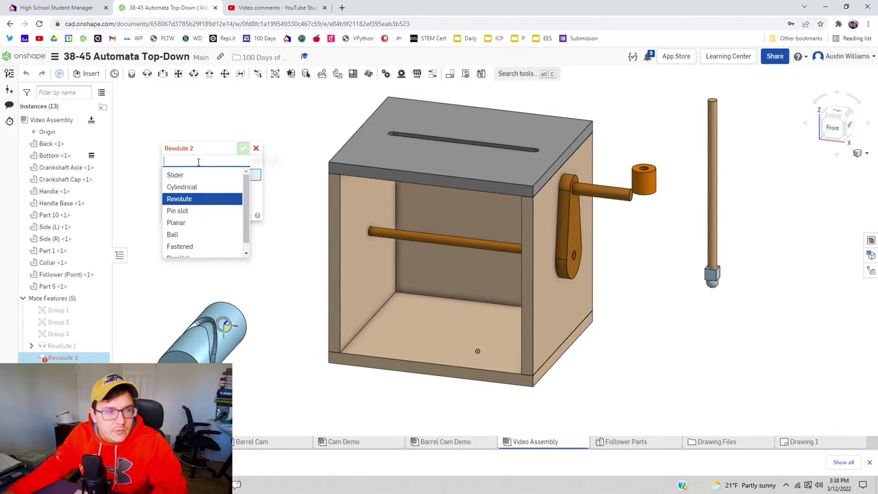
left_click(182, 237)
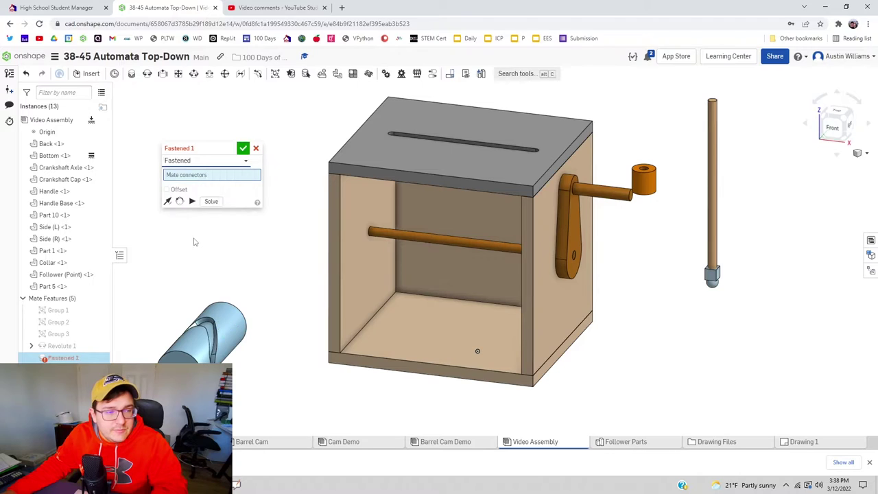
left_click(199, 356)
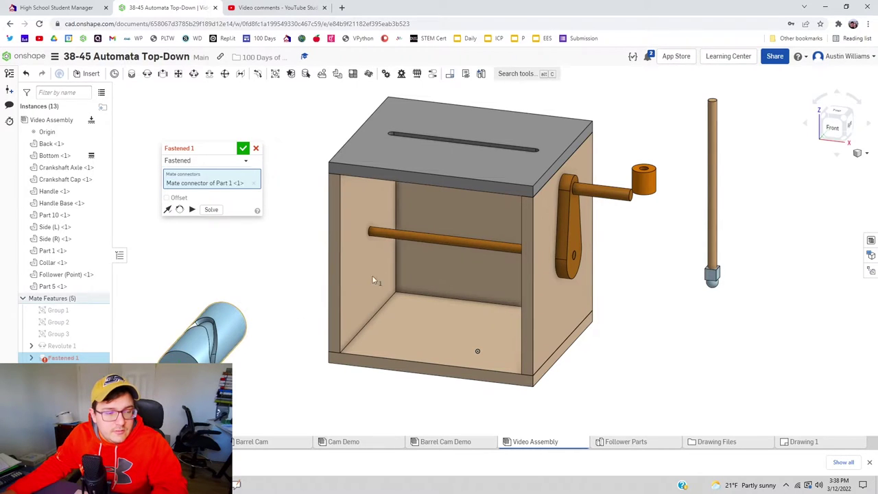
left_click(457, 245)
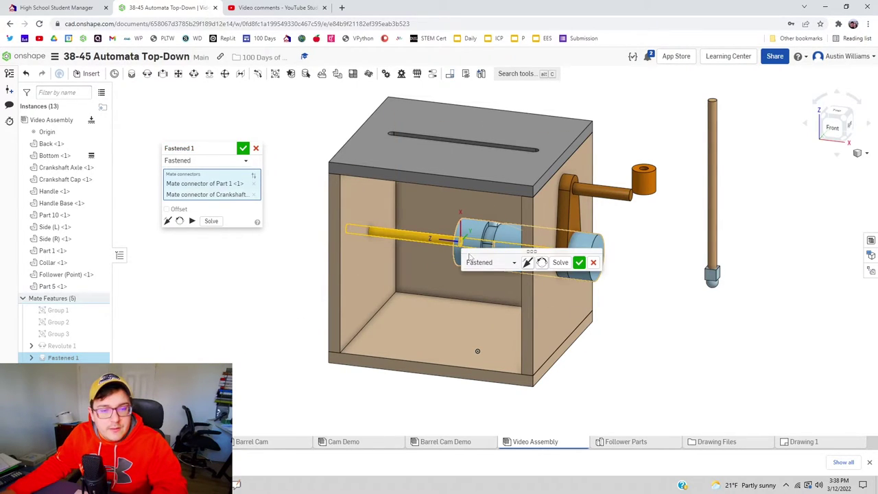
left_click(167, 209)
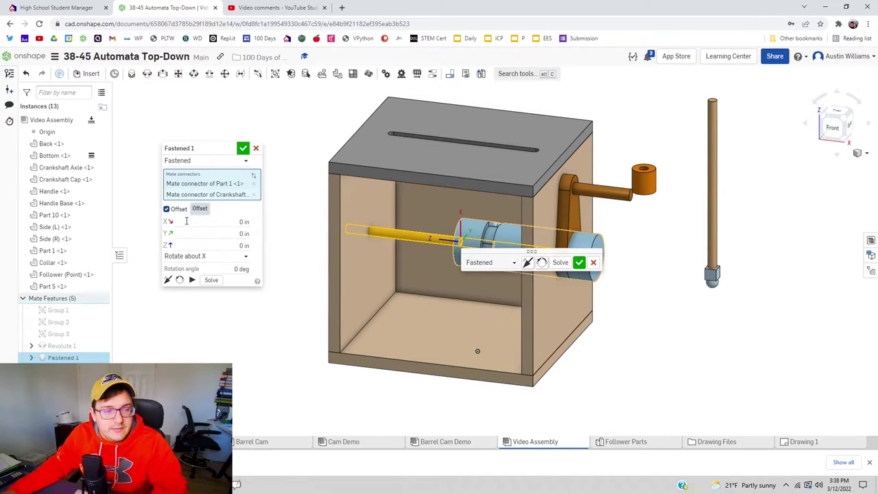
left_click(207, 246)
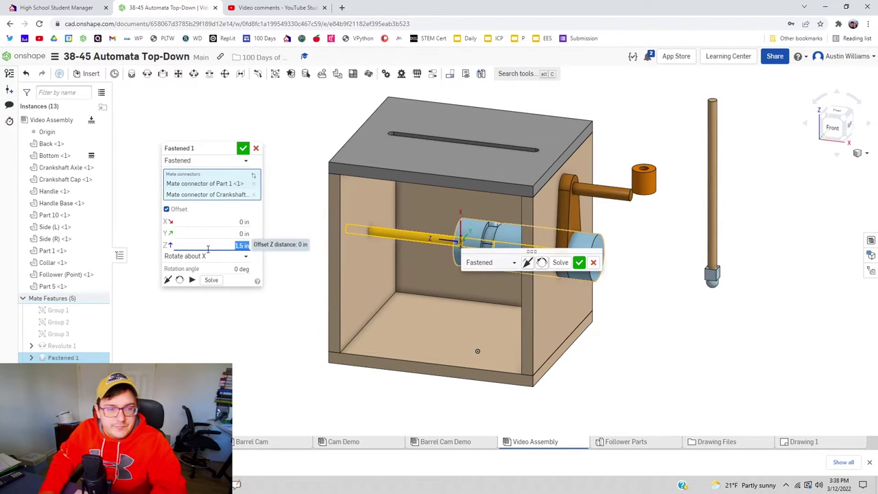
left_click(245, 148)
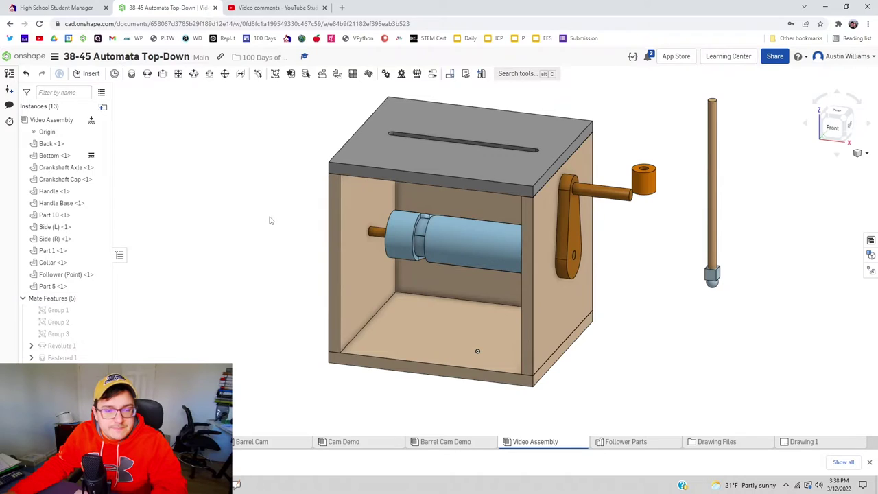
right_click(77, 346)
left_click(102, 319)
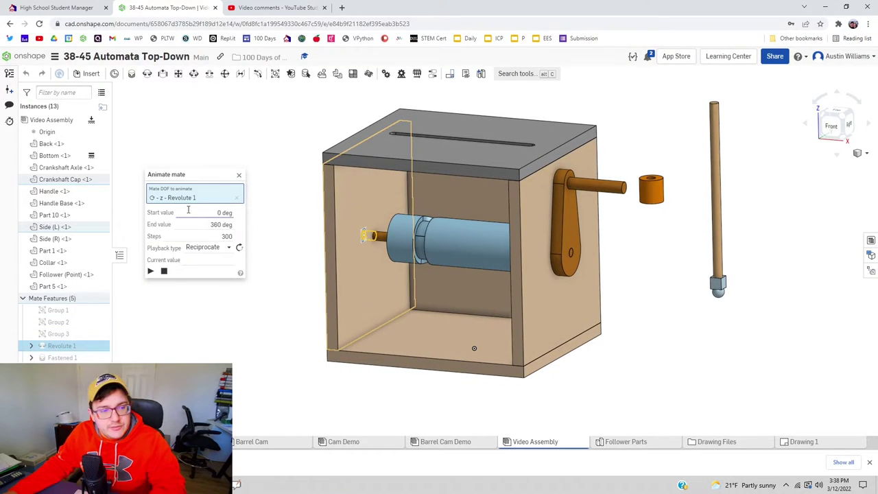
left_click(150, 271)
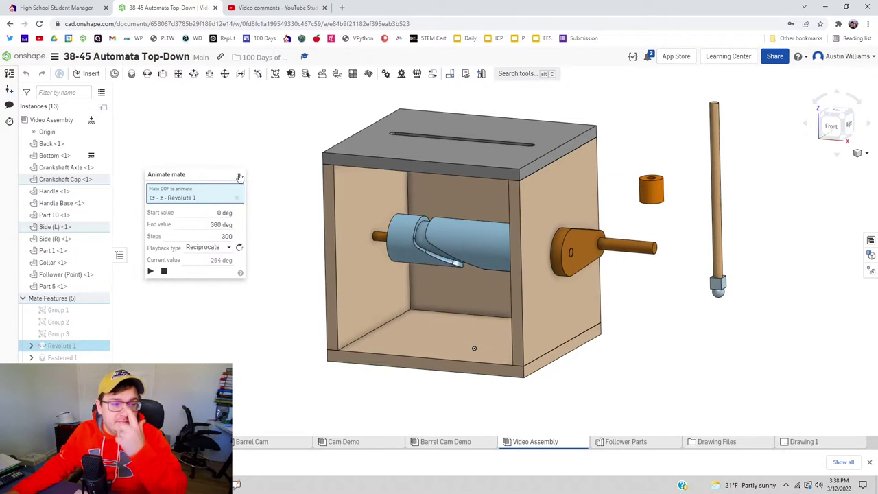
left_click(238, 177)
scroll(672, 325, "up", 3)
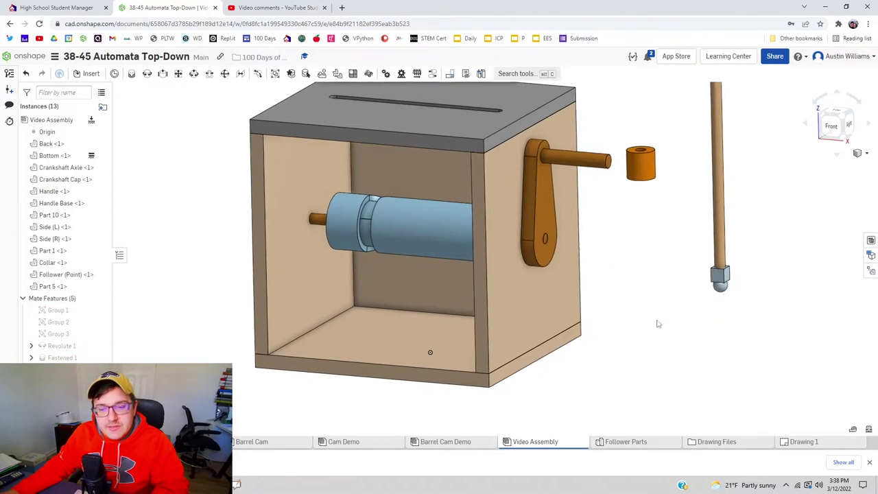
middle_click_drag(341, 205, 437, 250)
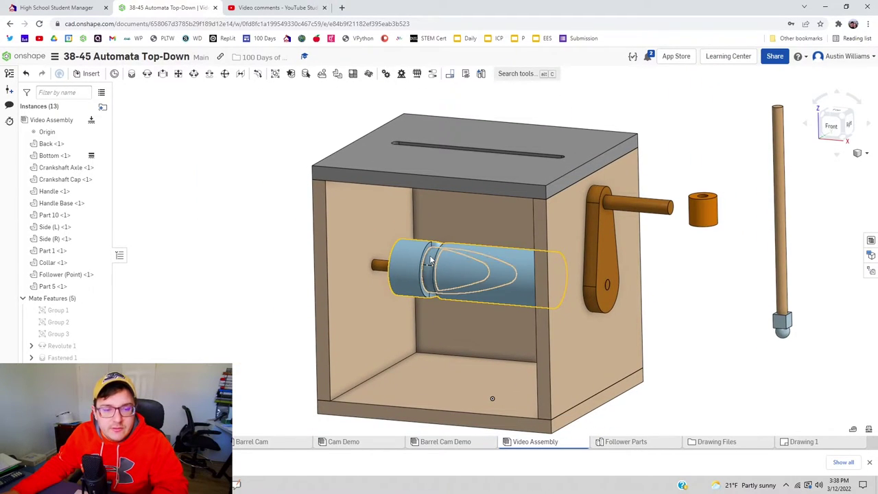
left_click(432, 257)
scroll(432, 264, "up", 5)
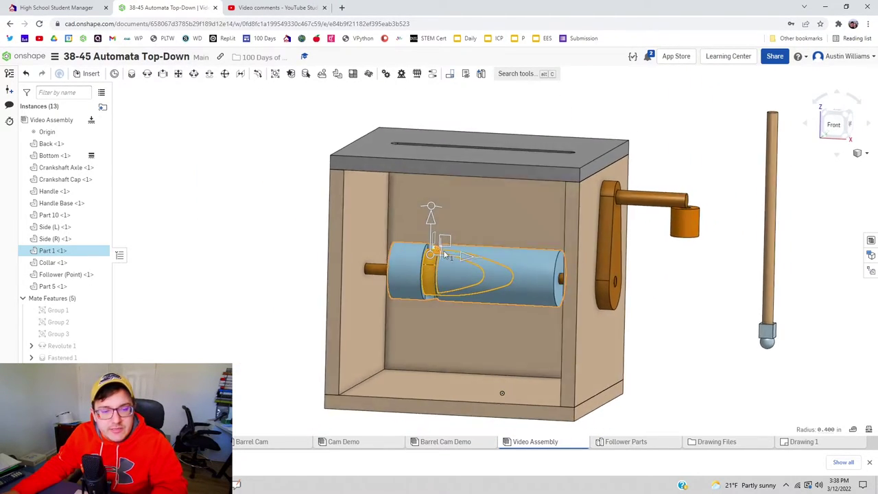
scroll(430, 261, "up", 4)
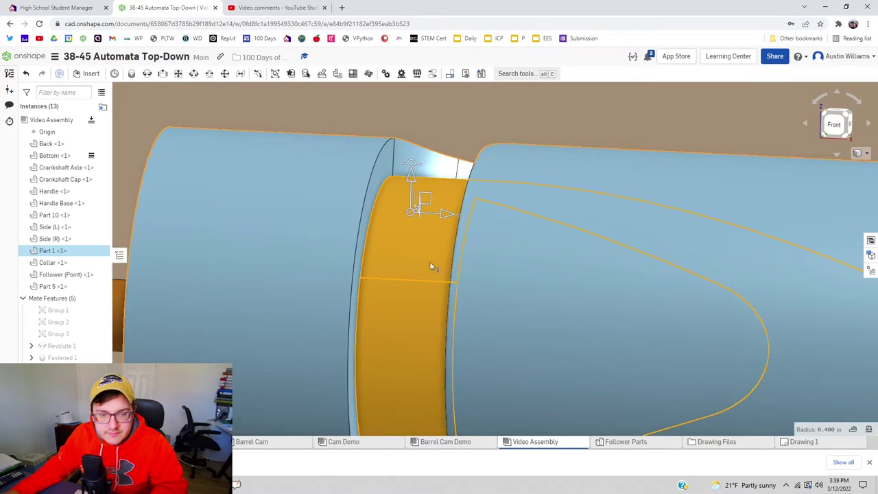
scroll(430, 261, "down", 3)
scroll(431, 302, "up", 2)
scroll(432, 301, "down", 5)
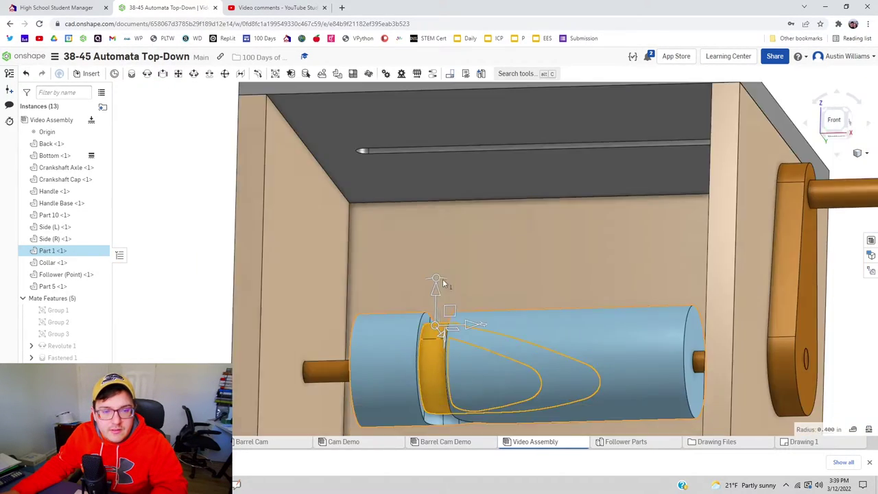
right_click_drag(442, 282, 463, 149)
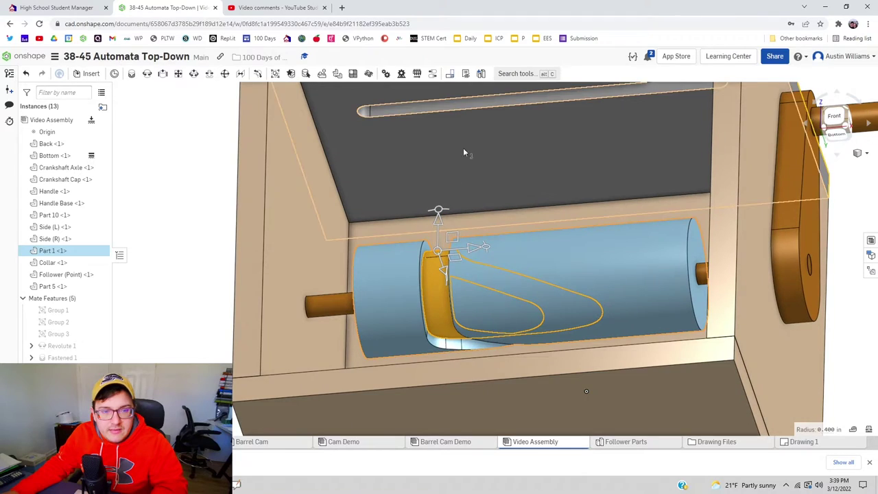
left_click(446, 114)
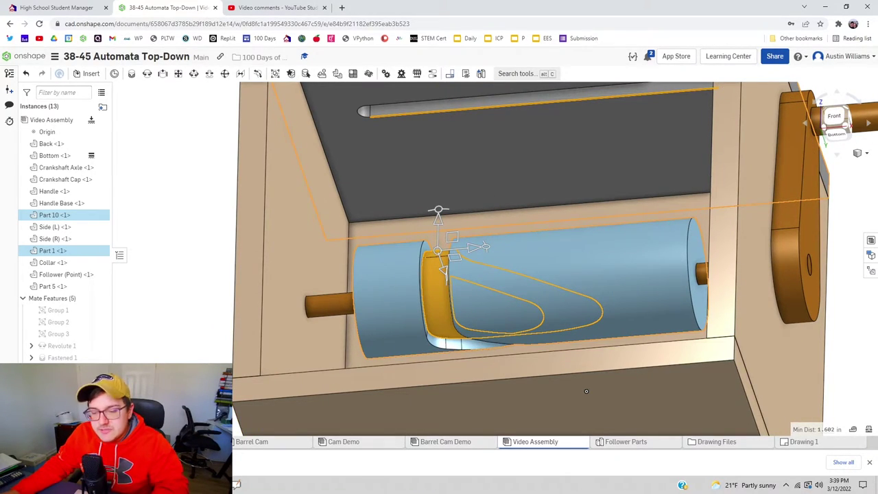
right_click_drag(692, 226, 693, 356)
scroll(693, 356, "down", 3)
middle_click_drag(683, 297, 417, 240)
left_click(600, 305)
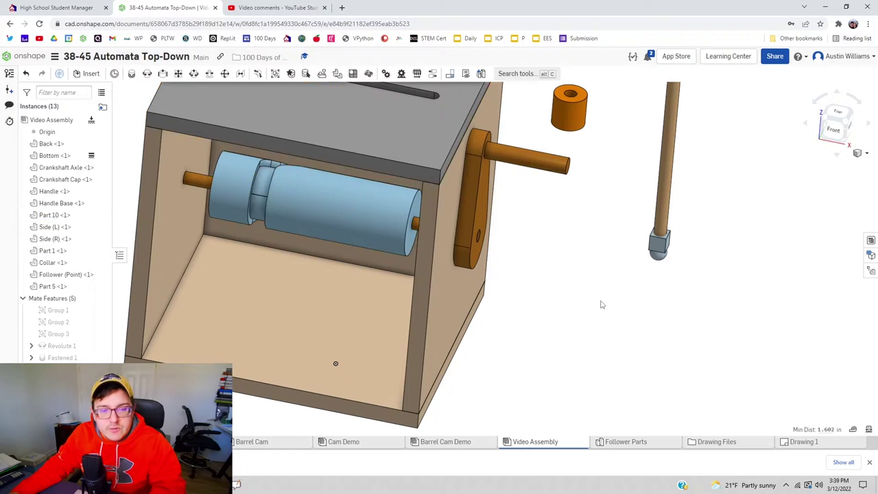
scroll(624, 333, "up", 2)
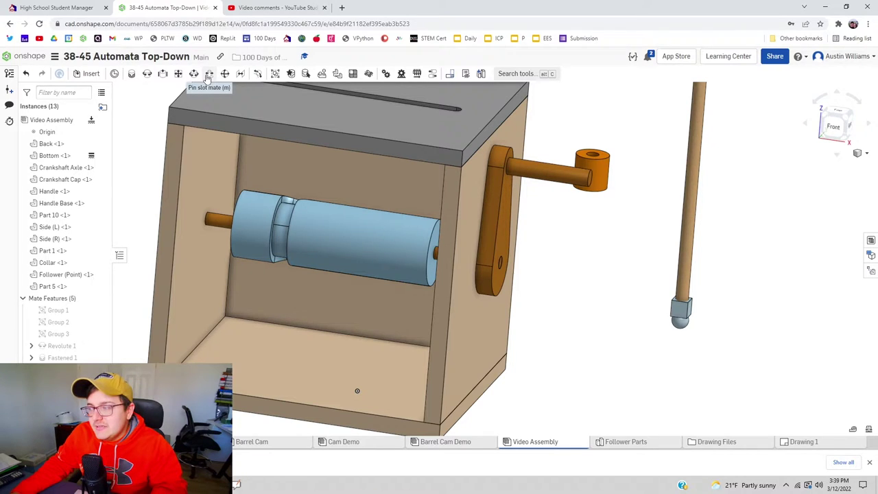
Start a pin slot mate using the follower ball's centre connector as the pin
left_click(209, 74)
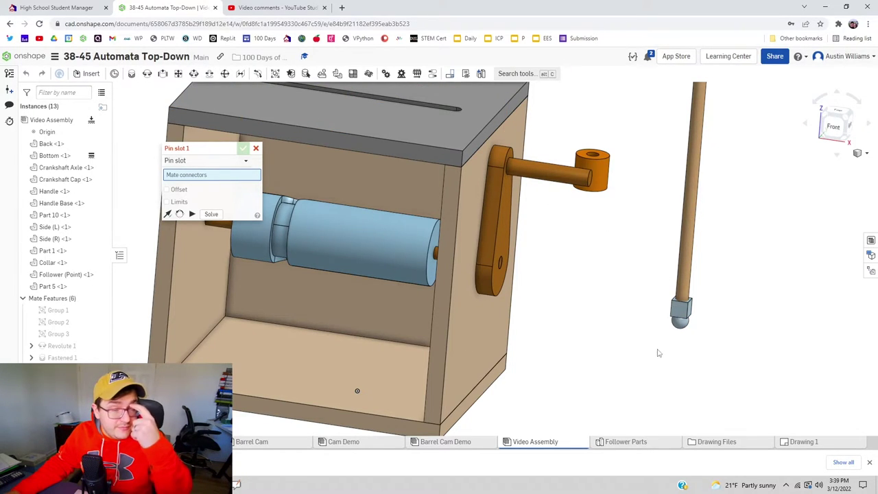
right_click_drag(656, 352, 693, 378)
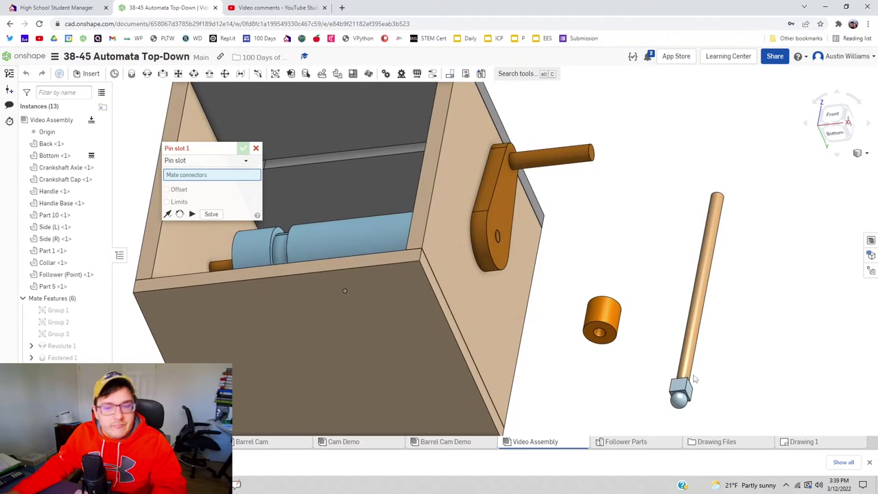
scroll(694, 378, "up", 10)
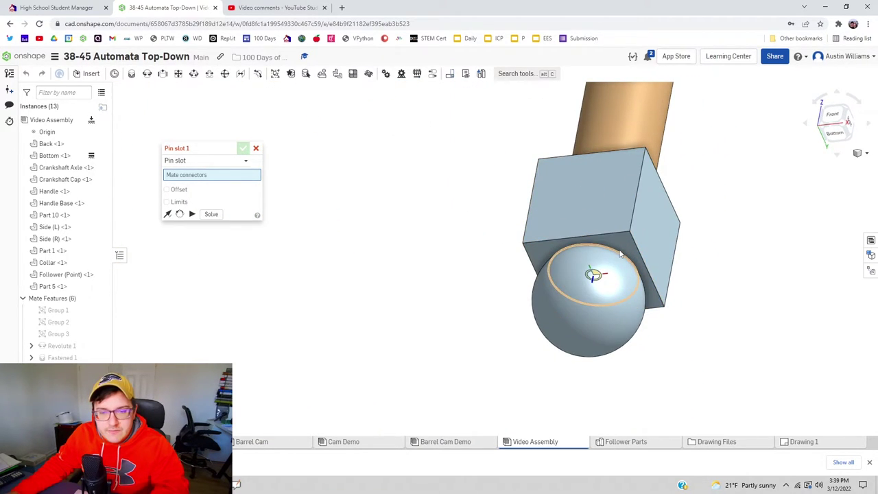
left_click(594, 275)
scroll(431, 198, "down", 6)
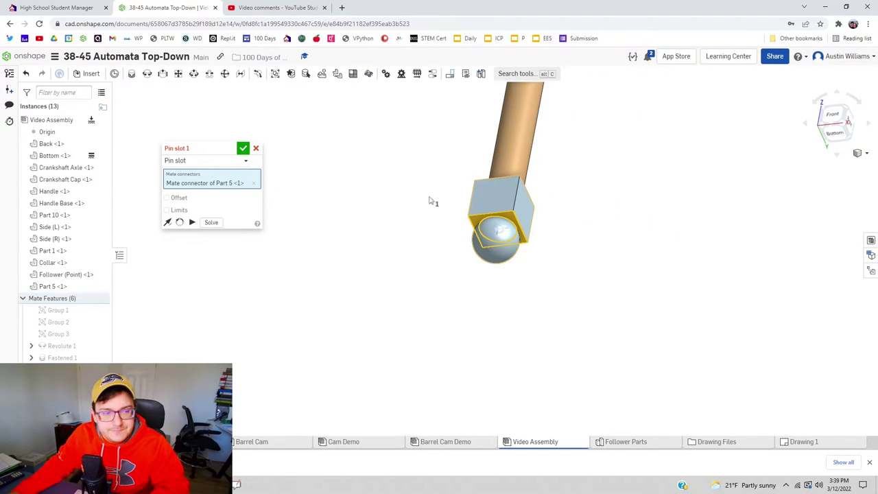
Pick the slot in Part 10's top panel as the track and preview with Play
right_click_drag(426, 187, 592, 312)
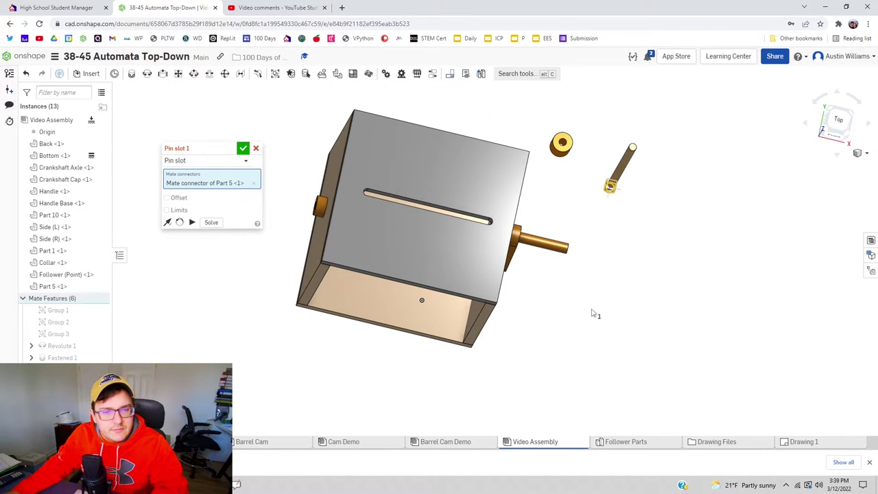
left_click(847, 138)
scroll(480, 185, "up", 10)
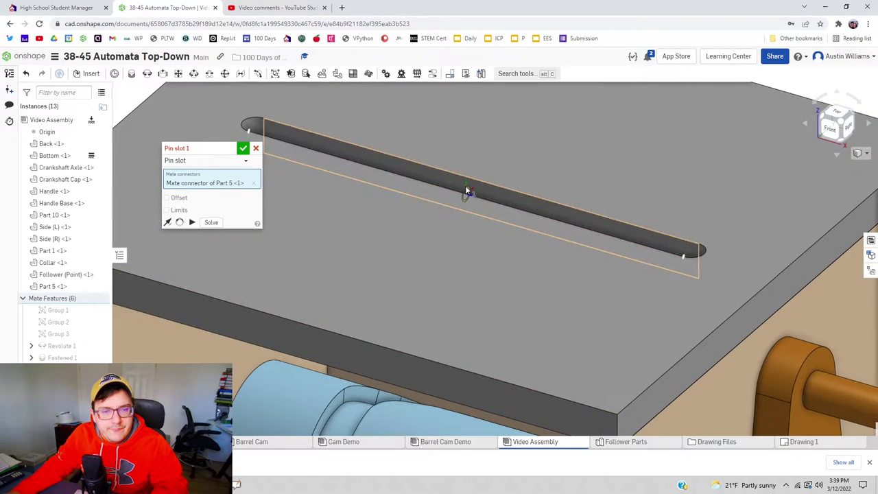
scroll(489, 159, "up", 3)
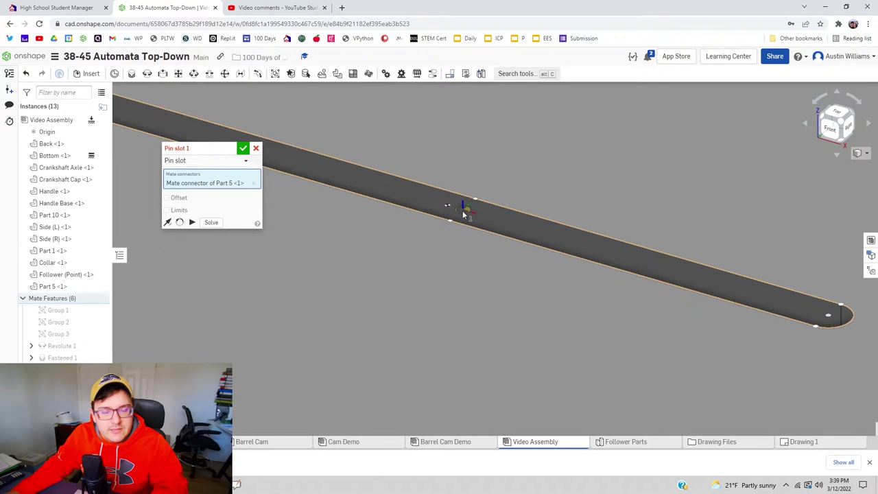
left_click(463, 215)
scroll(484, 226, "down", 5)
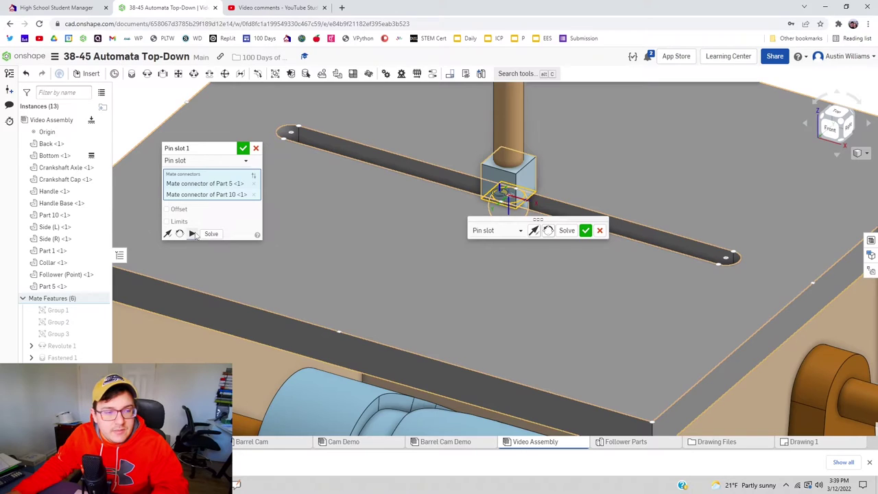
left_click(192, 234)
scroll(431, 214, "down", 3)
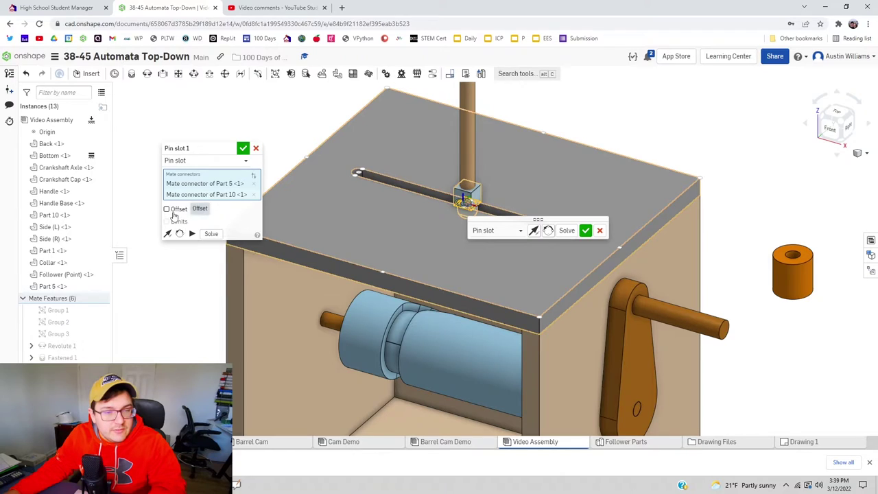
Give the pin slot mate a 1.65 in offset and slide the follower along the slot
left_click(167, 209)
right_click_drag(357, 115, 351, 86)
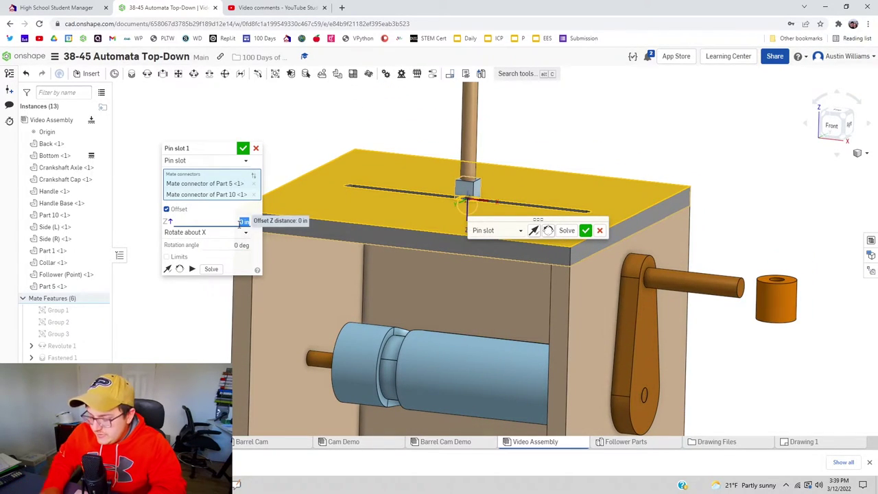
key("Return")
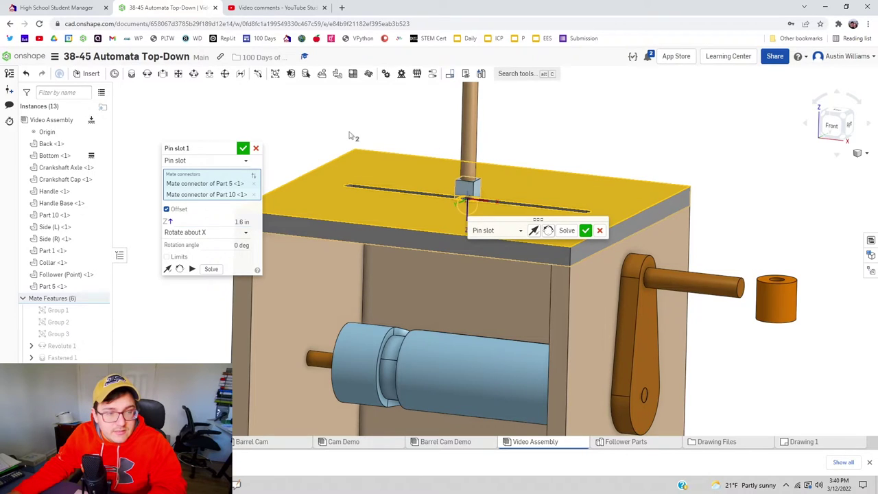
right_click_drag(424, 350, 461, 321)
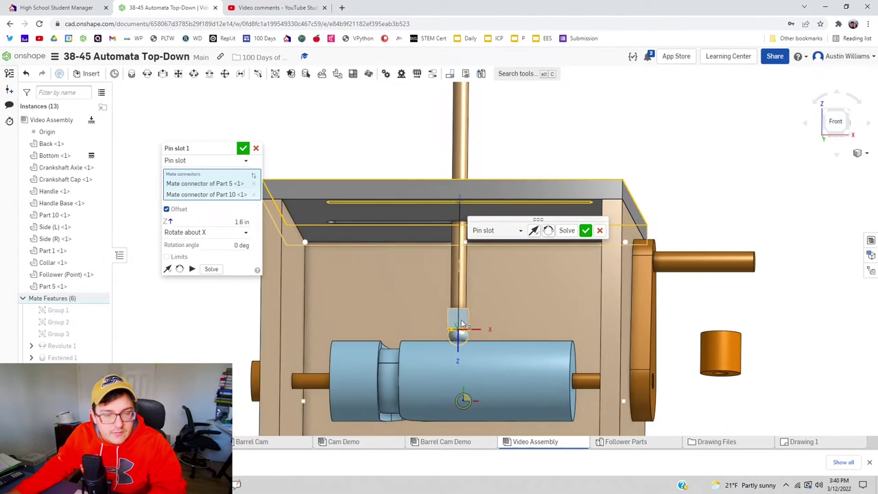
left_click_drag(457, 317, 392, 324)
scroll(278, 340, "up", 3)
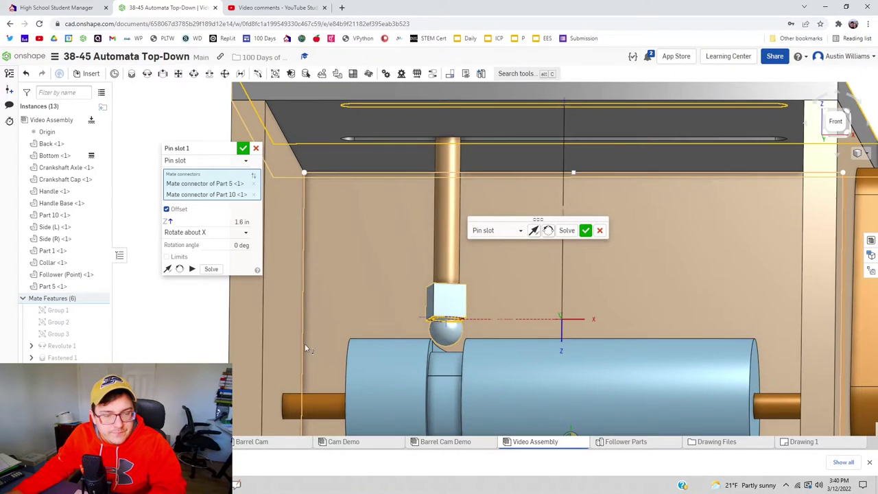
scroll(449, 355, "up", 4)
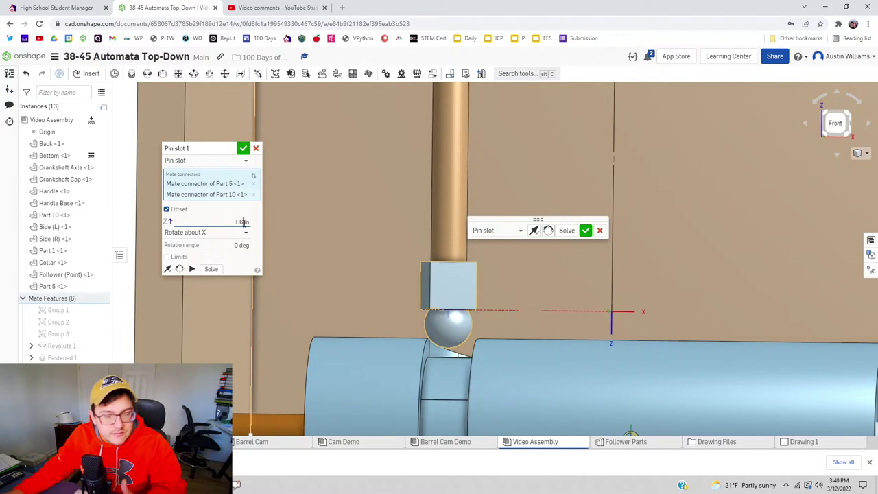
scroll(141, 292, "down", 5)
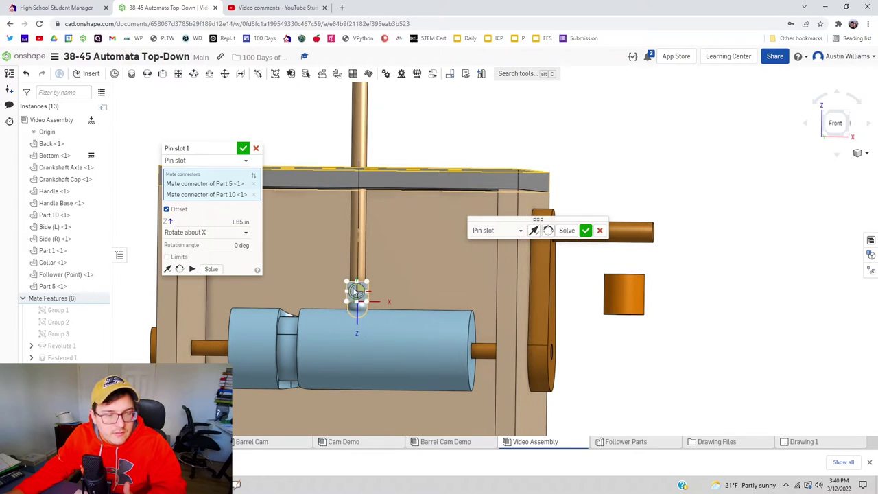
Check the ball rests on the cam, commit Pin slot 1, and cancel the empty Pin slot 2
left_click_drag(328, 294, 288, 292)
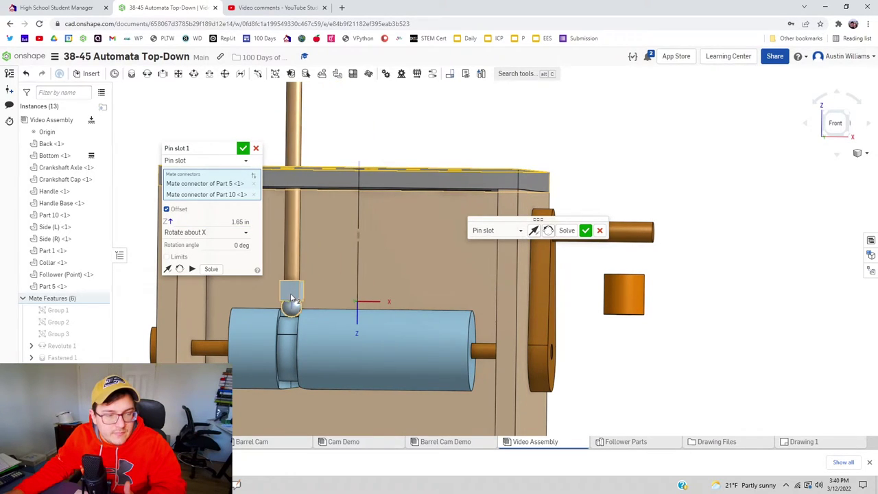
scroll(284, 319, "up", 3)
scroll(285, 319, "up", 5)
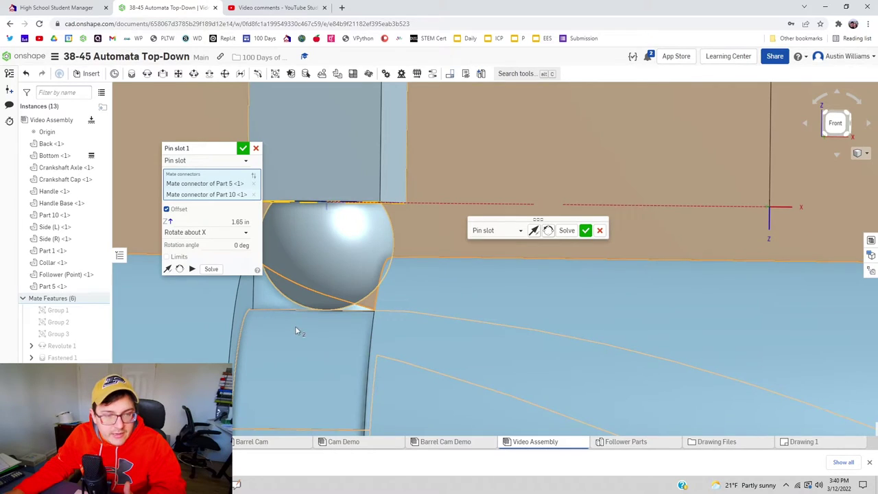
middle_click_drag(296, 331, 434, 334)
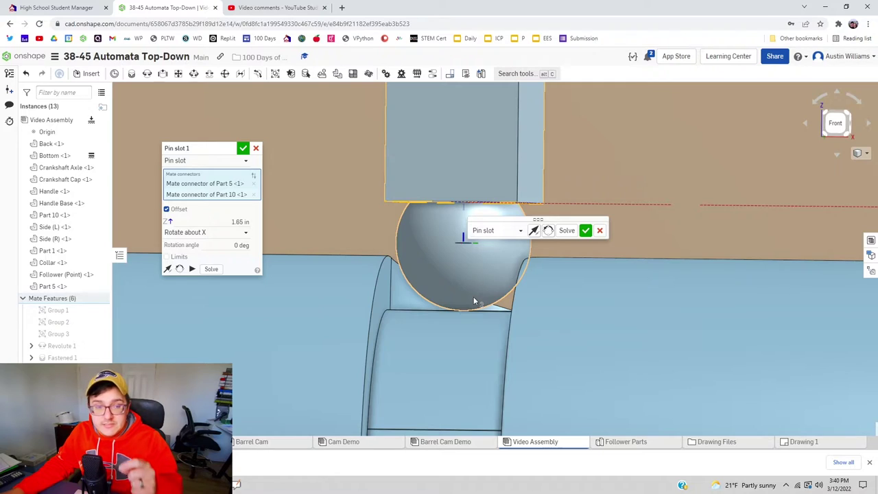
scroll(453, 302, "down", 2)
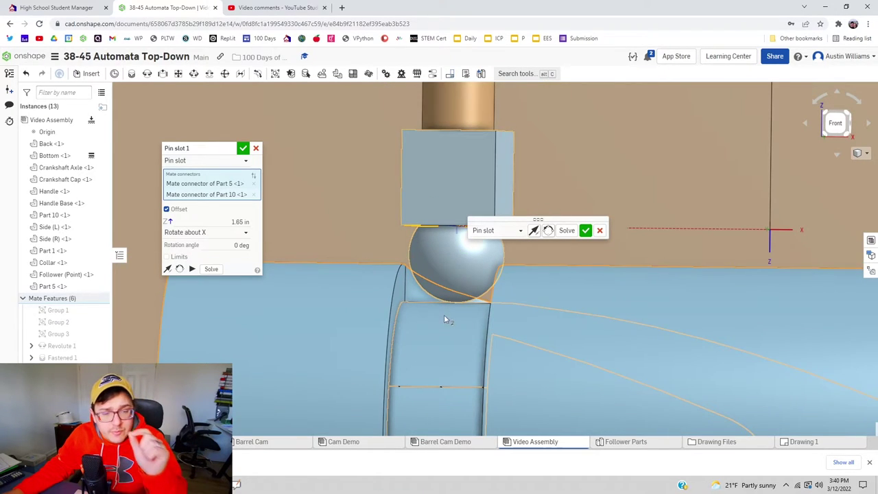
scroll(445, 306, "up", 4)
scroll(469, 315, "up", 1)
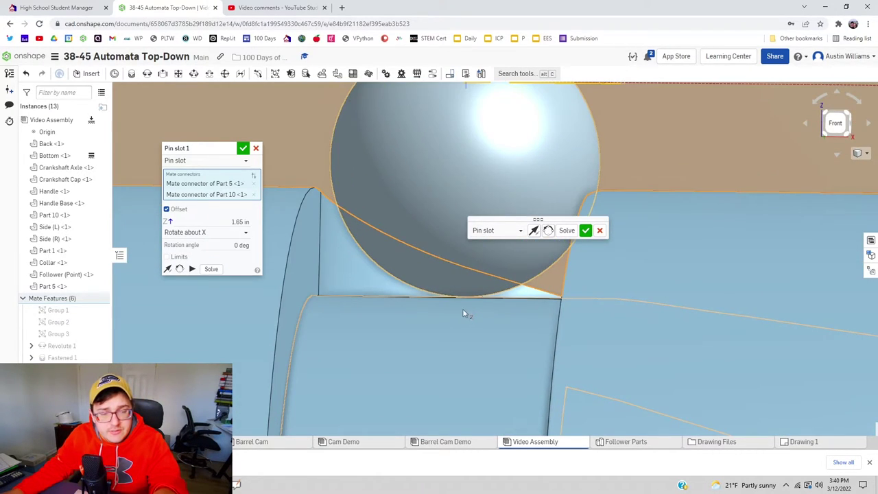
scroll(483, 314, "down", 1)
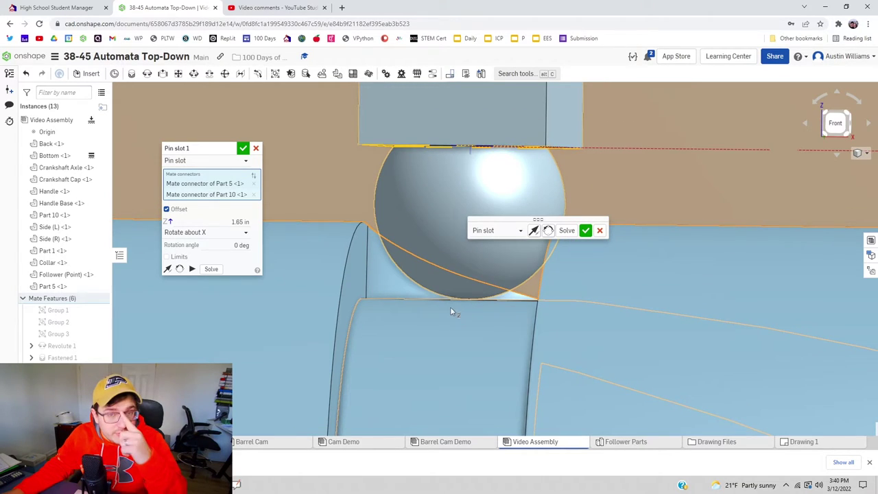
left_click(585, 231)
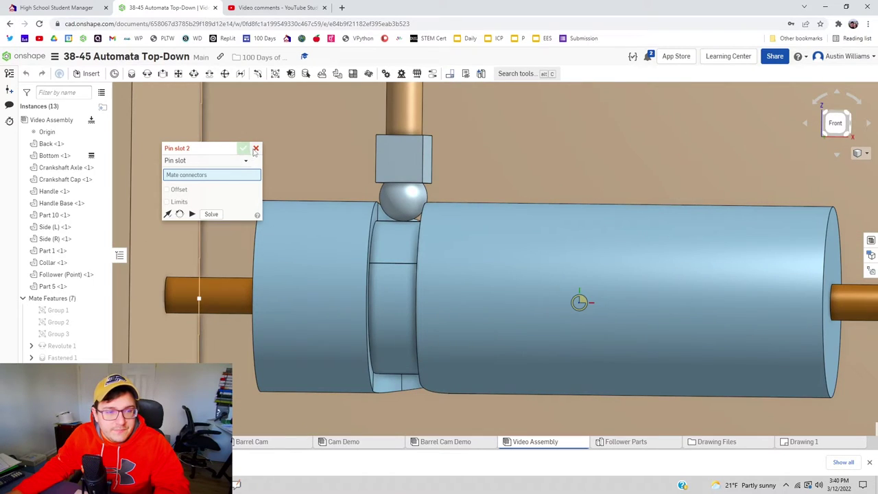
left_click(254, 150)
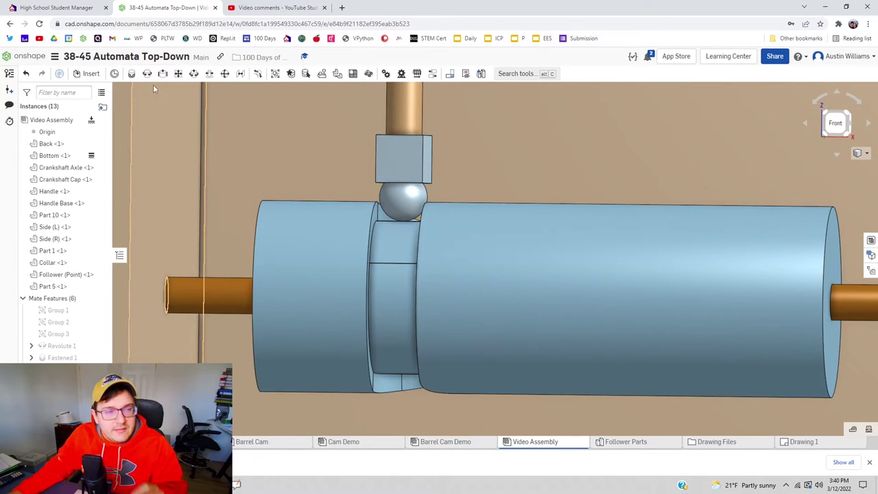
Start a tangent mate on the follower's ball face, clearing a wrongly picked cam edge
left_click(258, 74)
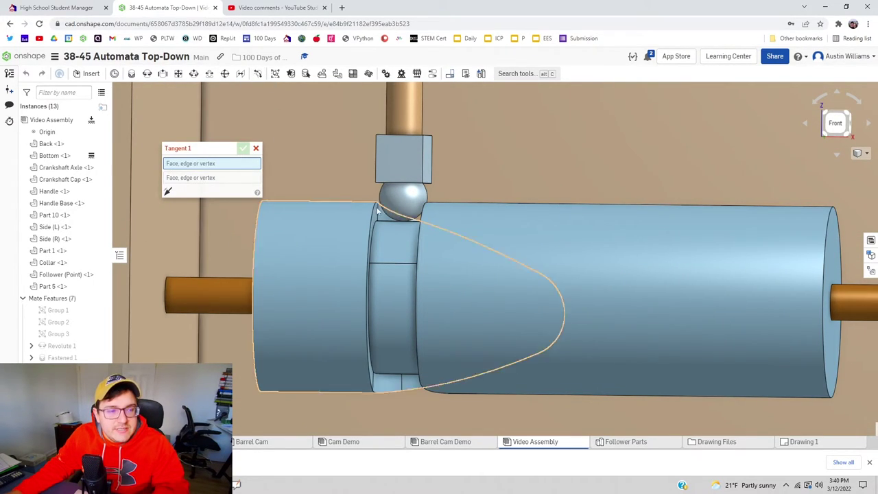
left_click(410, 213)
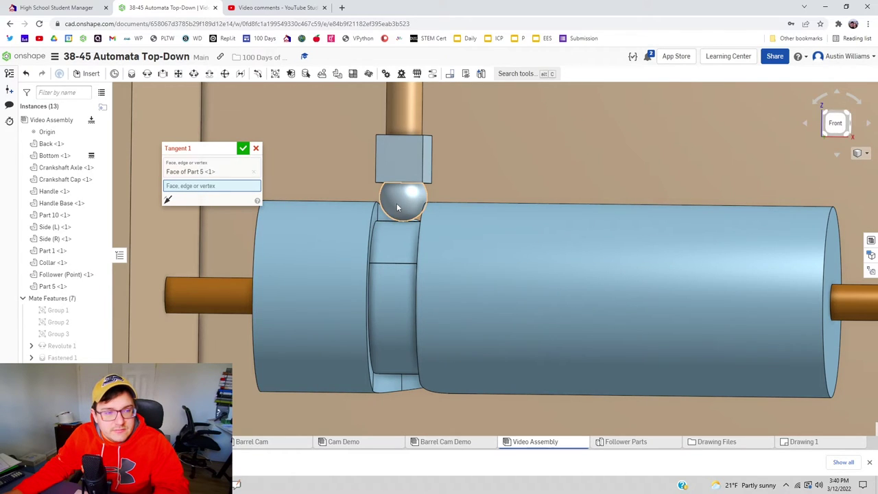
right_click_drag(387, 220, 425, 222)
left_click(425, 222)
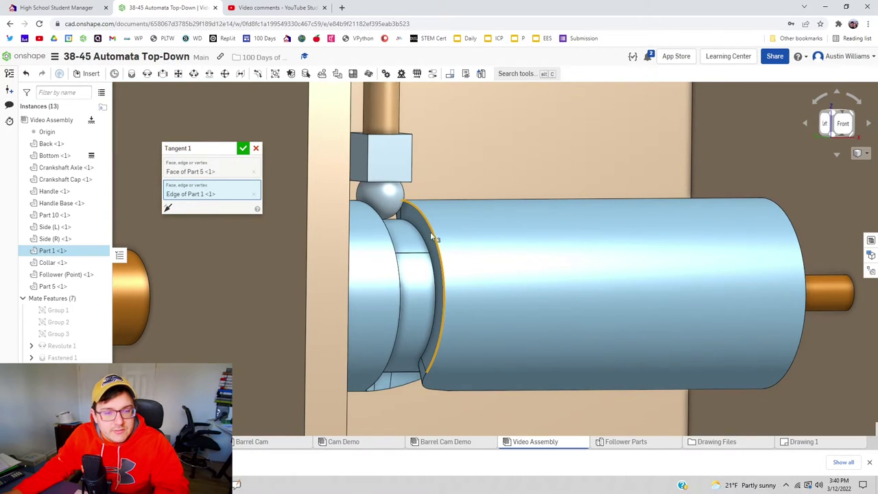
key("shift+1")
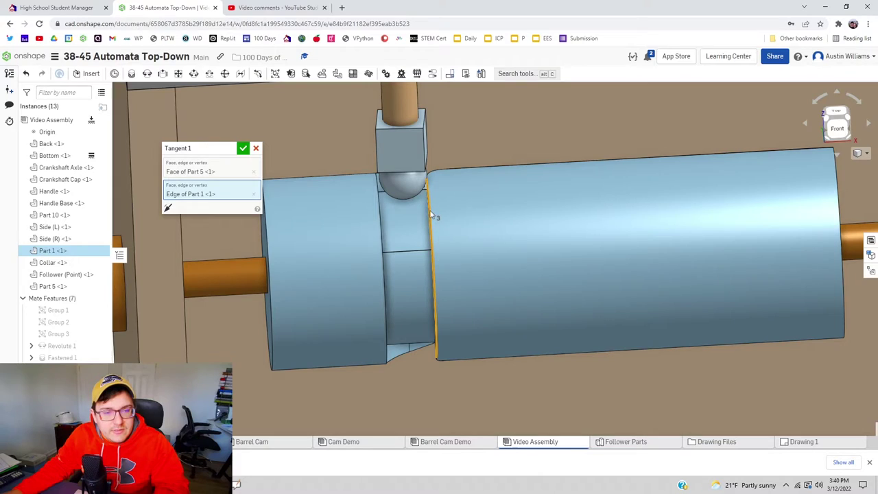
left_click(429, 210)
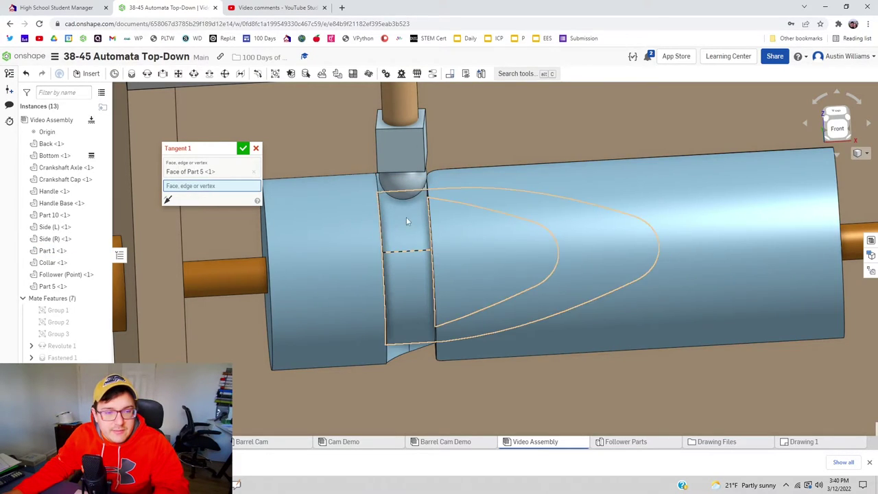
Pick the barrel cam's curved groove edge and confirm Tangent 1
right_click_drag(442, 191, 432, 200)
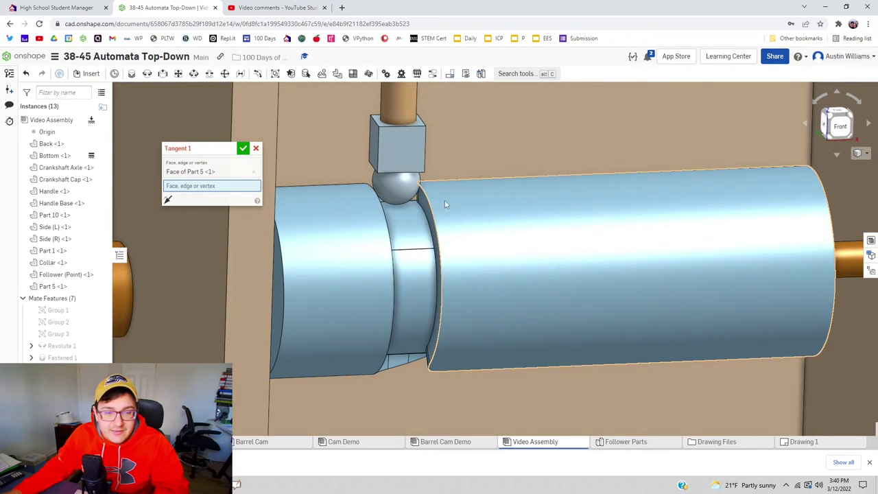
left_click(442, 270)
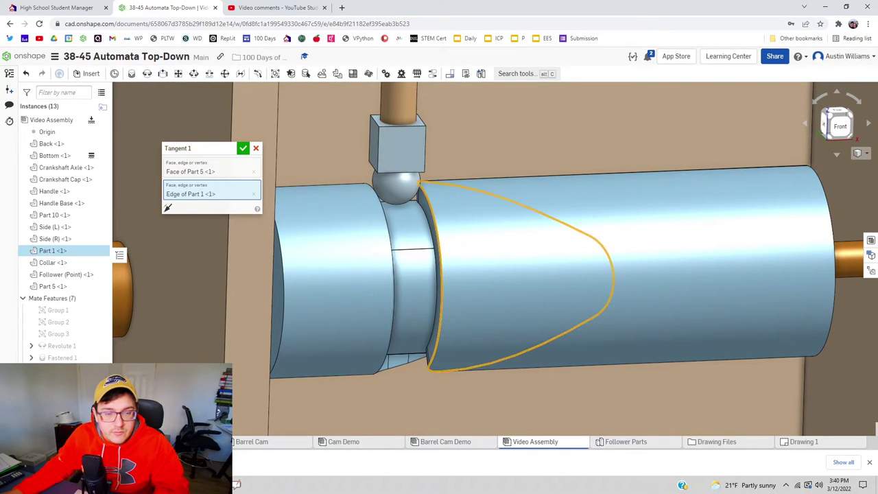
right_click_drag(522, 249, 504, 243)
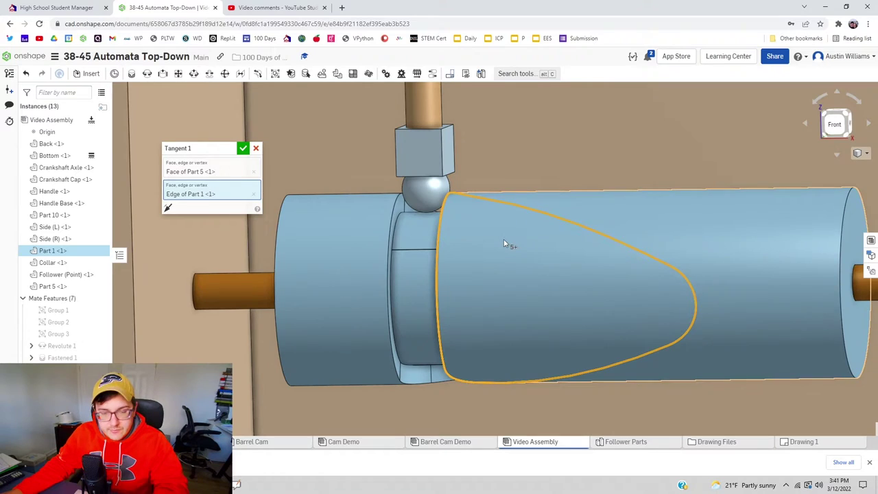
middle_click_drag(541, 273, 464, 241)
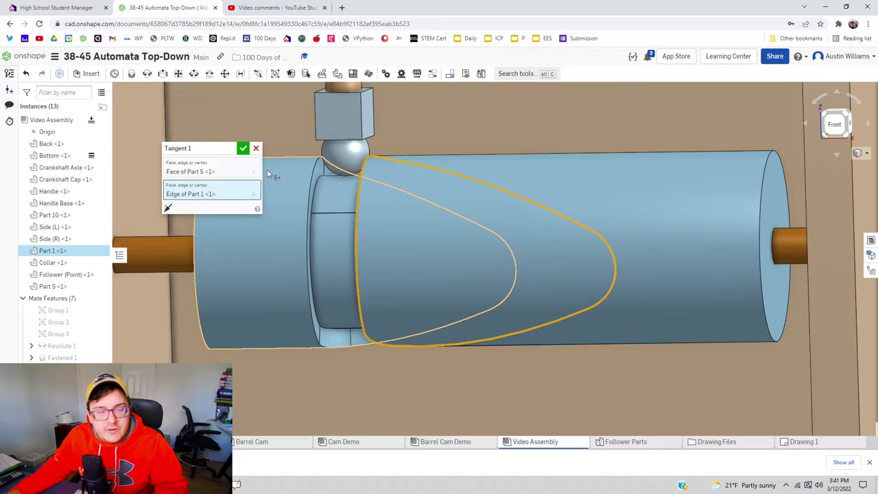
left_click(242, 149)
scroll(308, 145, "down", 6)
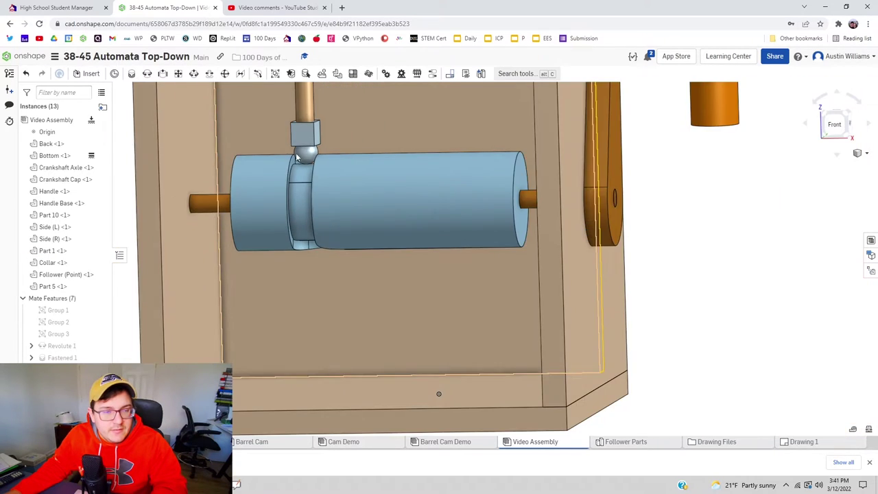
Animate the Revolute 1 mate and watch the follower ball ride the cam groove
right_click_drag(499, 223, 477, 216)
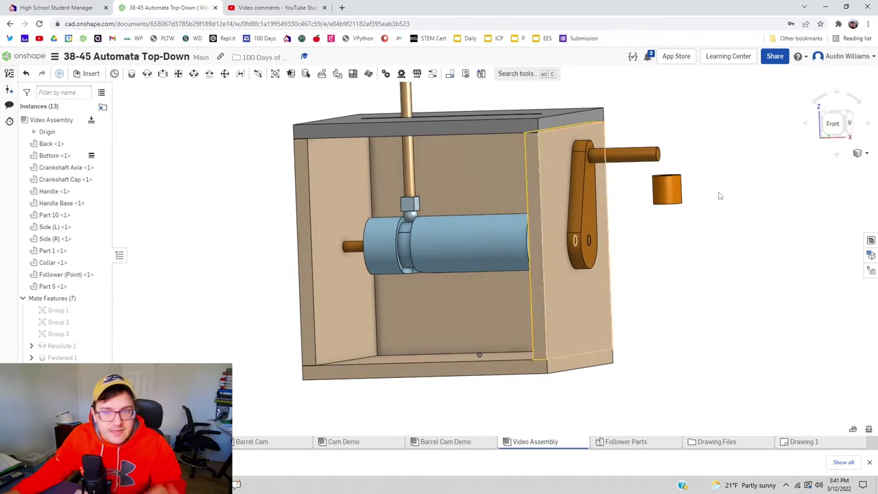
left_click(838, 118)
right_click_drag(480, 226, 349, 334)
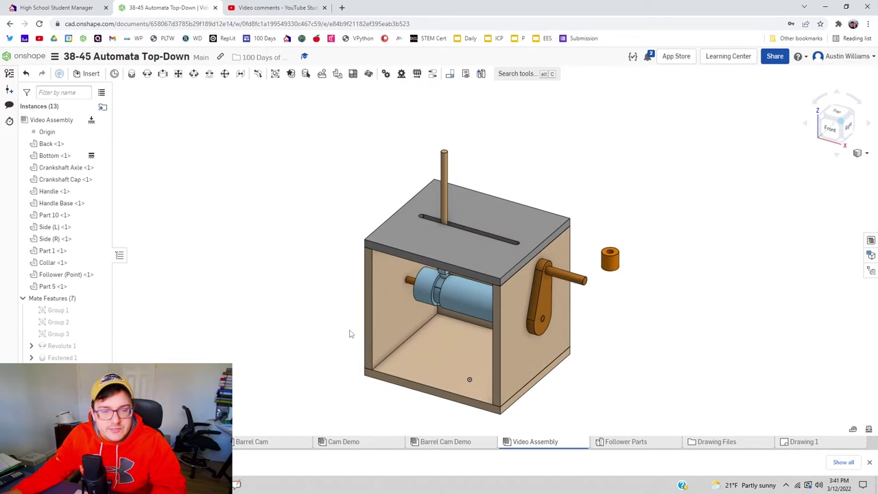
scroll(430, 262, "up", 5)
scroll(430, 261, "down", 5)
right_click_drag(373, 230, 344, 355)
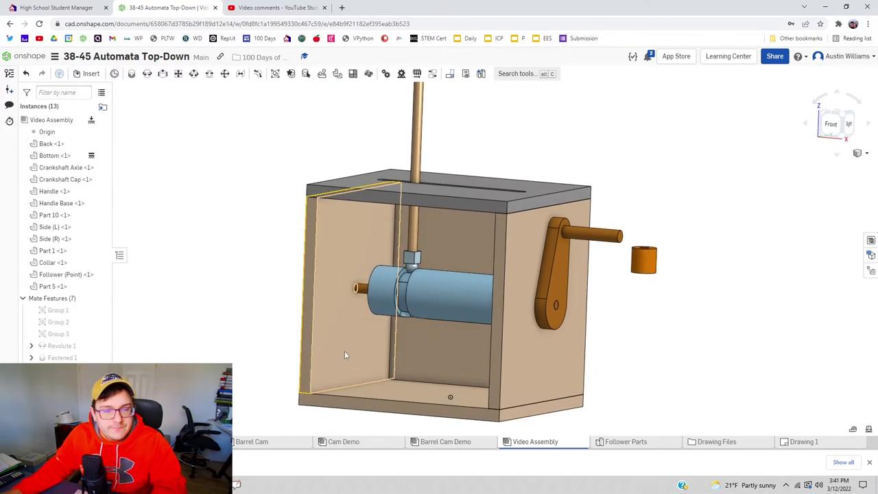
right_click(63, 347)
left_click(87, 318)
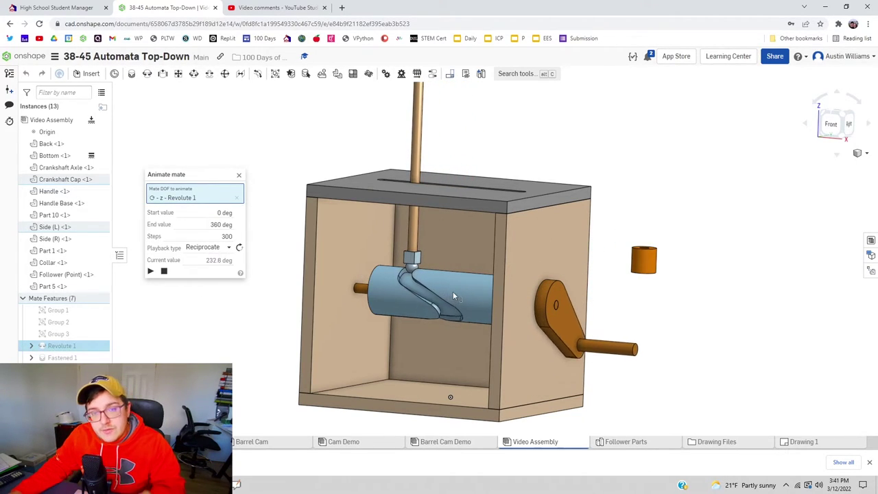
scroll(415, 275, "down", 3)
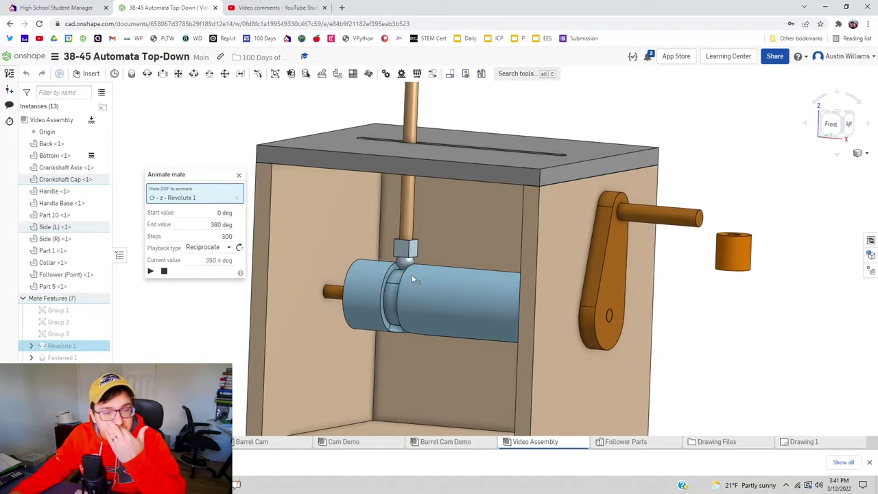
scroll(408, 268, "down", 6)
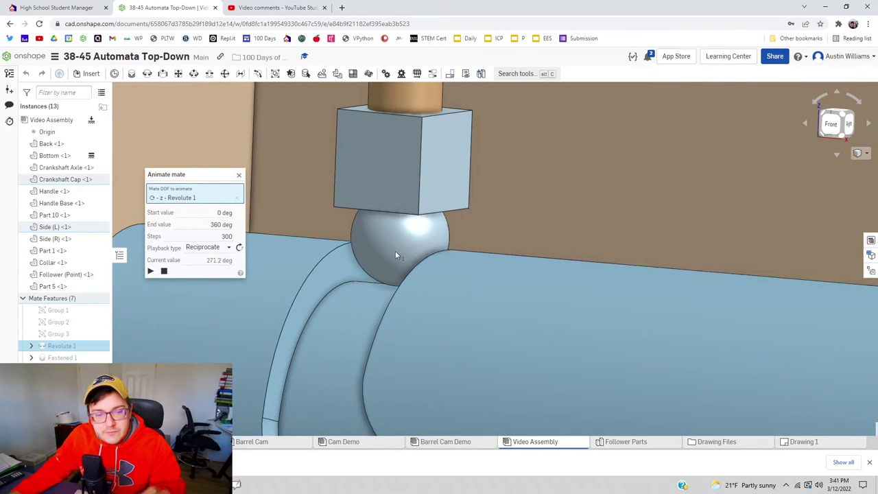
scroll(393, 252, "up", 1)
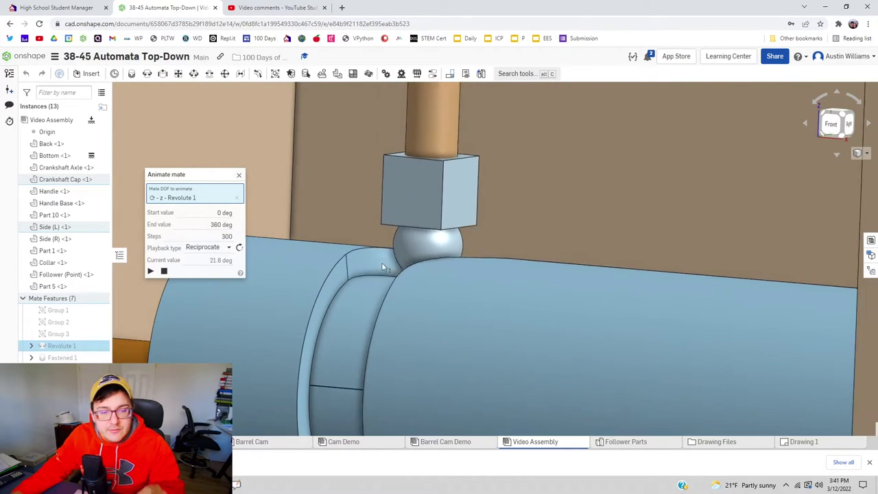
scroll(381, 262, "up", 6)
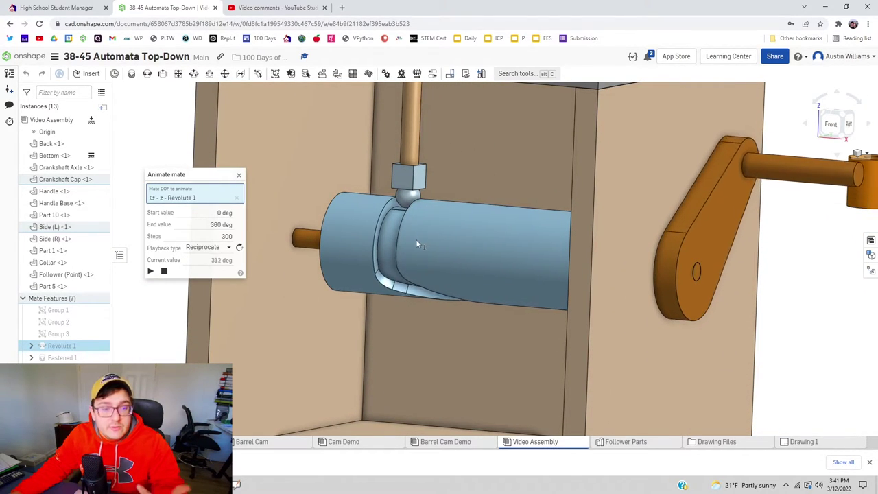
Close the running animation and slide the follower along the cam groove by hand
left_click(238, 178)
middle_click_drag(425, 205, 485, 215)
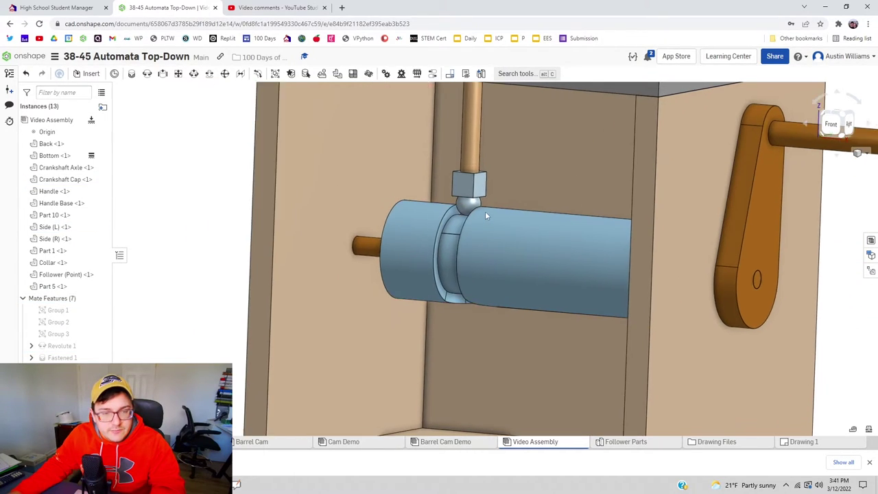
right_click_drag(485, 215, 497, 217)
left_click_drag(470, 201, 637, 249)
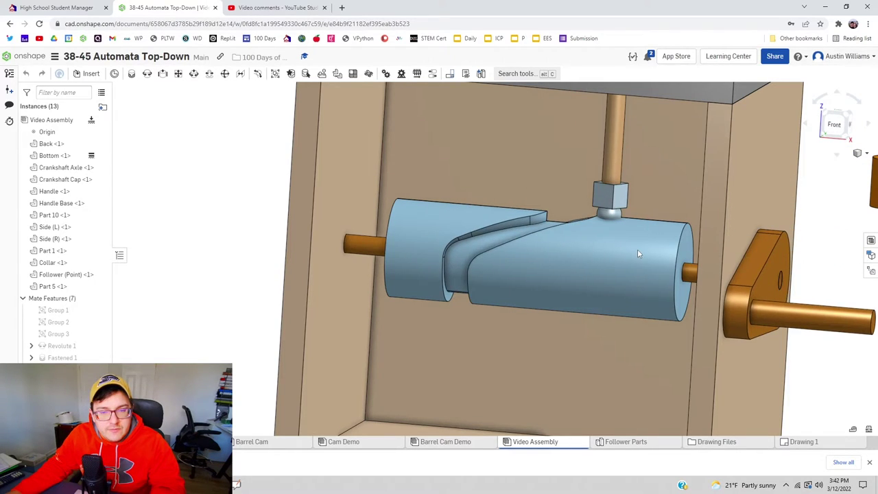
Replay the Revolute 1 animation while watching the cam turn, then stop it
right_click(68, 347)
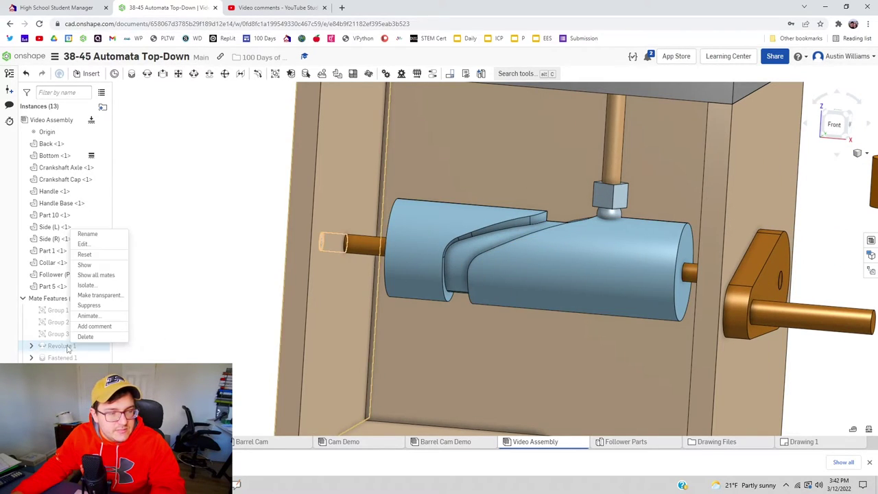
left_click(102, 318)
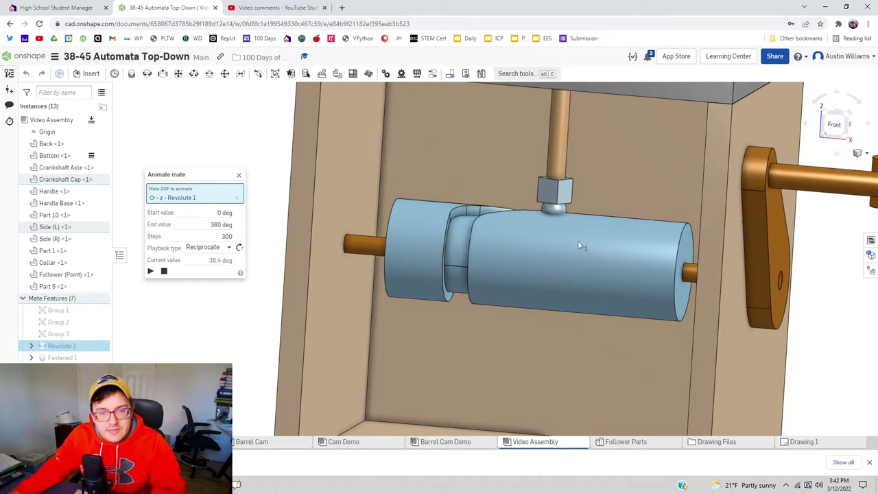
right_click_drag(624, 255, 594, 250)
scroll(593, 250, "up", 6)
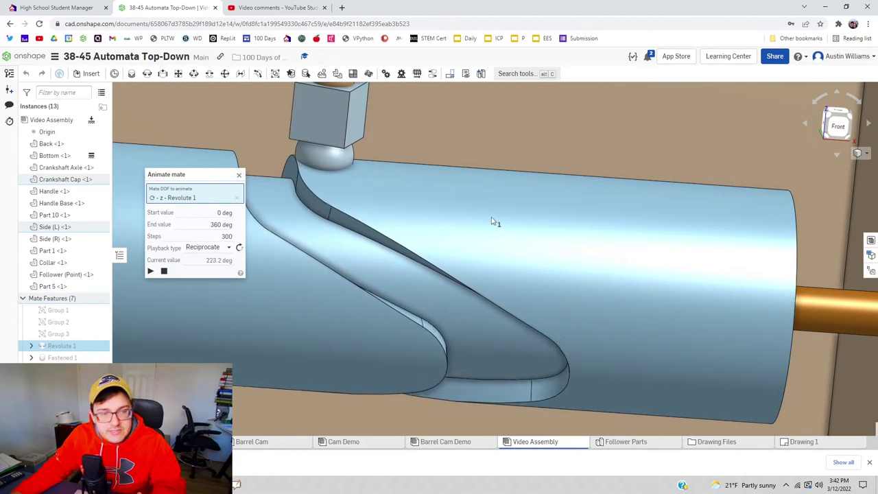
scroll(494, 222, "down", 4)
left_click(239, 174)
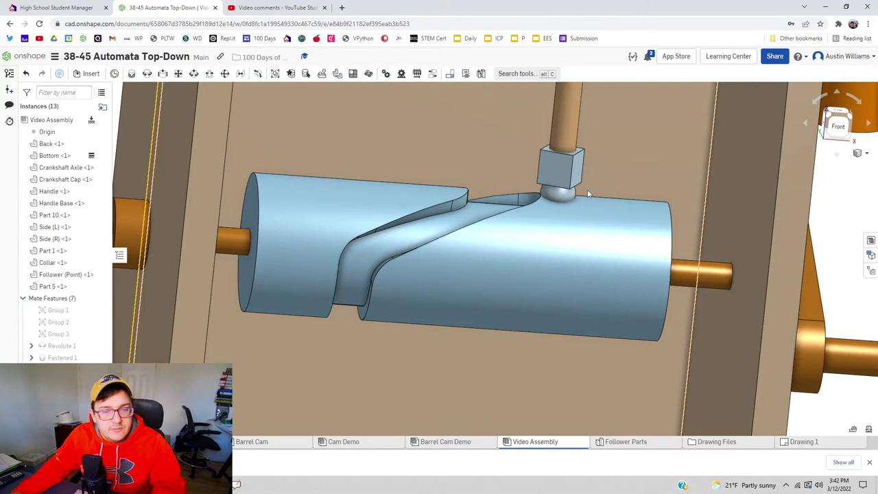
Slide the follower back to the groove's left end and animate Revolute 1 again
left_click_drag(559, 199, 306, 199)
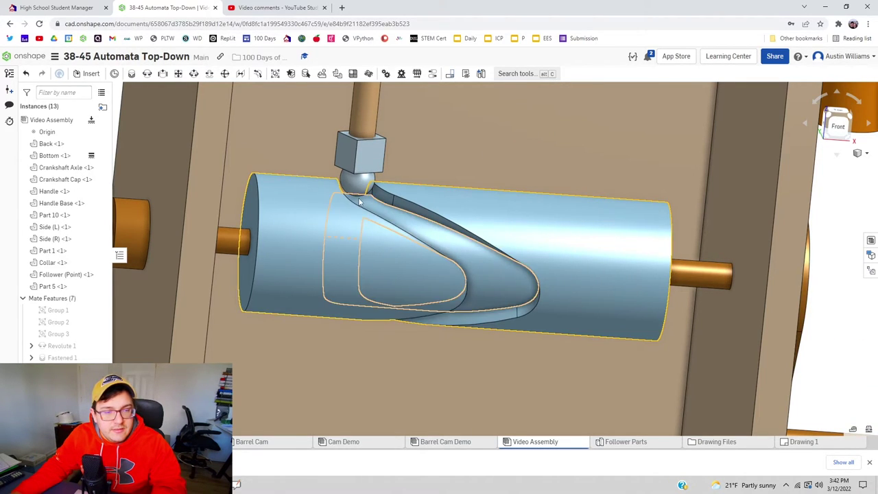
scroll(370, 183, "up", 3)
scroll(370, 183, "up", 1)
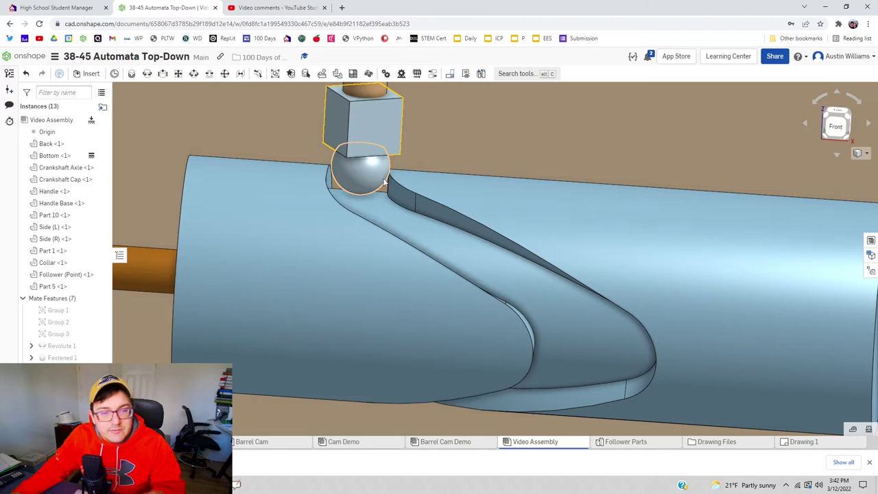
right_click(69, 342)
left_click(86, 315)
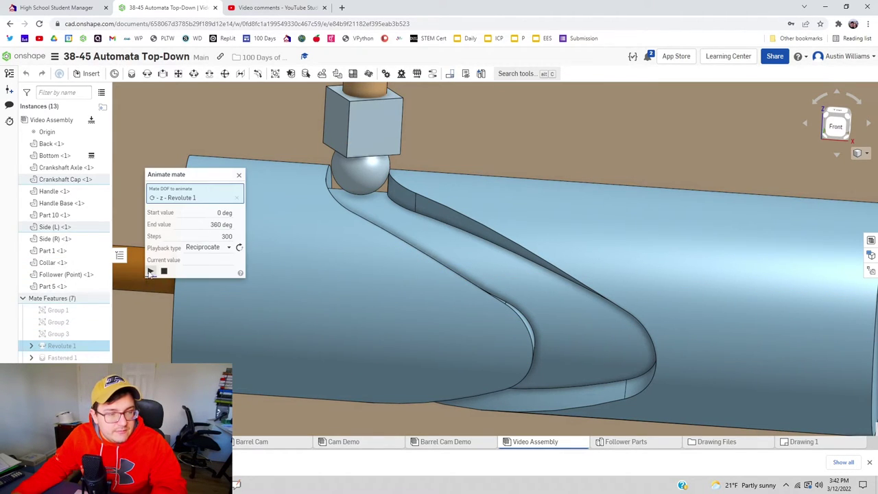
scroll(432, 271, "down", 5)
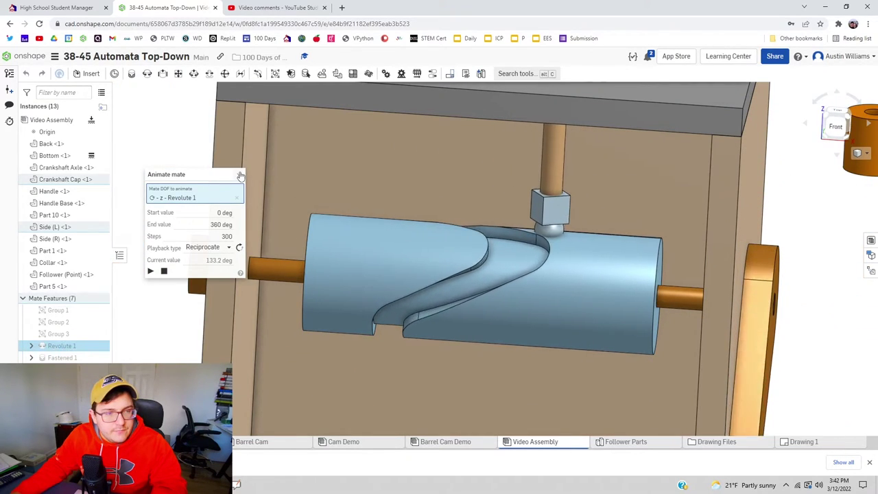
key("Escape")
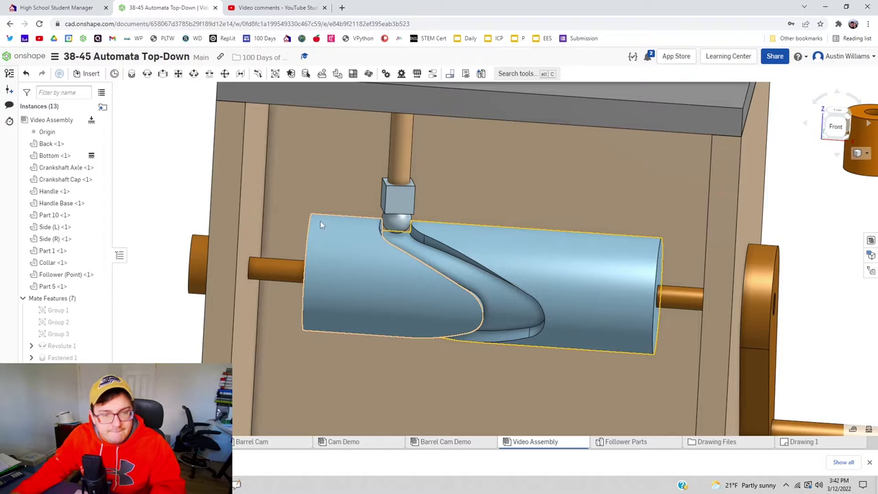
Retry the Revolute 1 animation after the first run computes no steps, reopening Animate
right_click(68, 345)
left_click(92, 314)
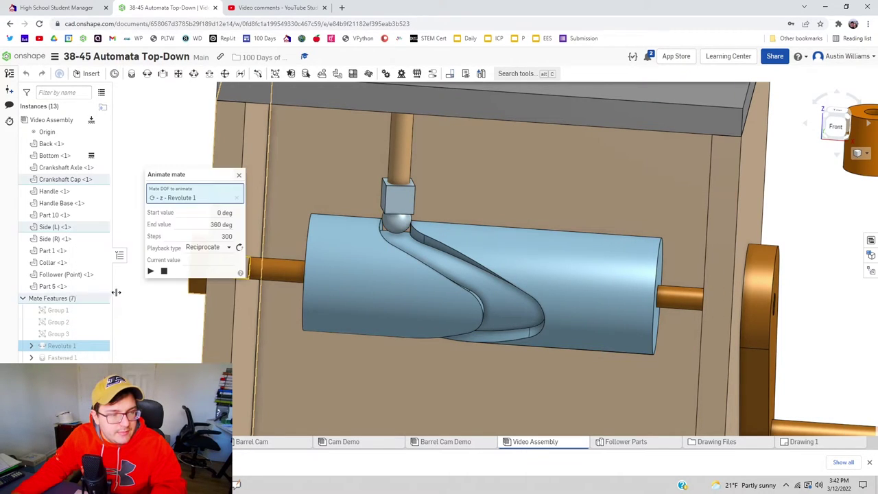
left_click(150, 272)
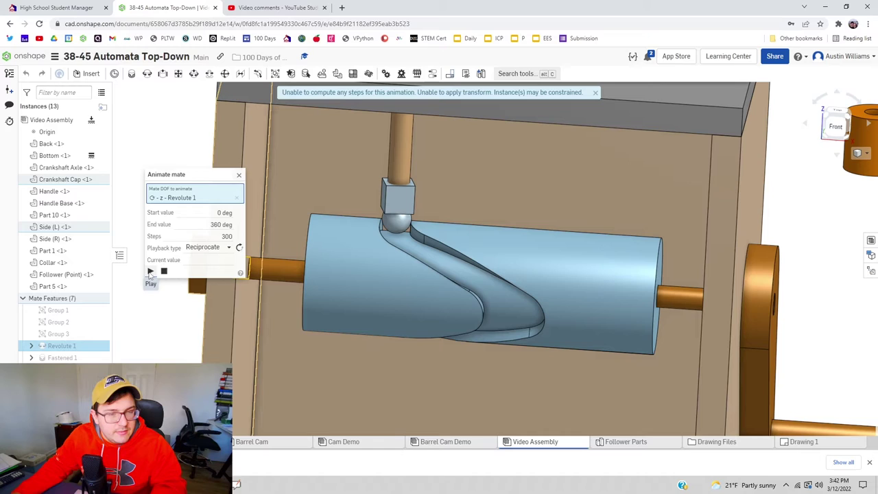
left_click(239, 175)
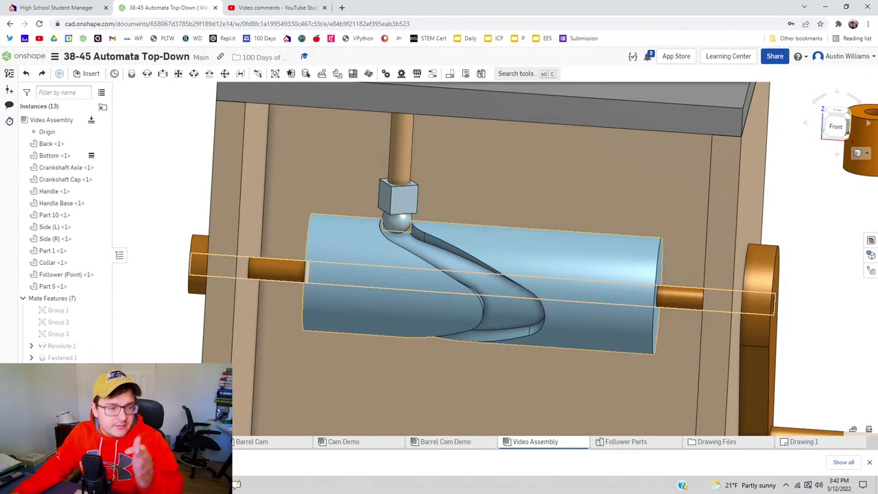
right_click(75, 346)
left_click(118, 315)
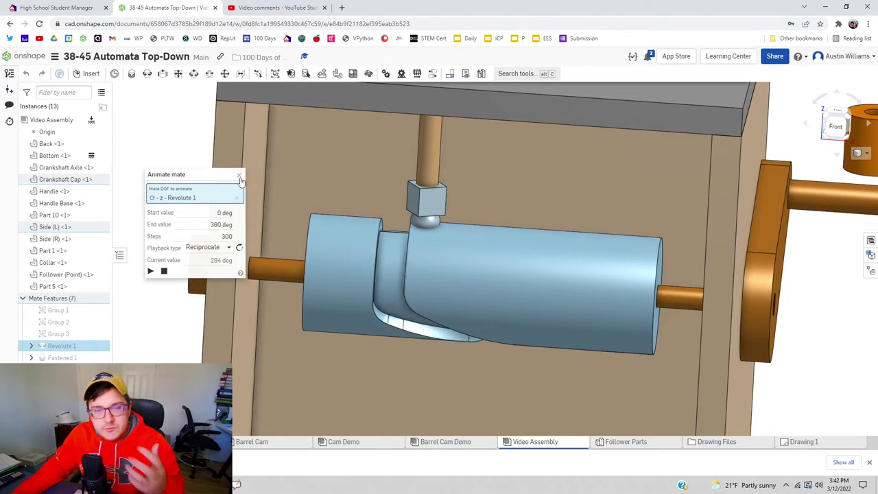
Accept Tangent 1 between the follower ball face and the cam groove edge
left_click(240, 176)
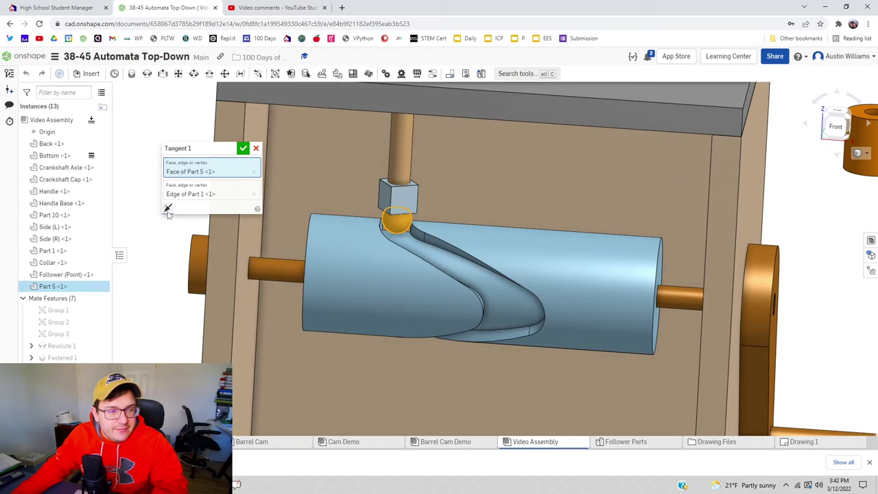
left_click(243, 149)
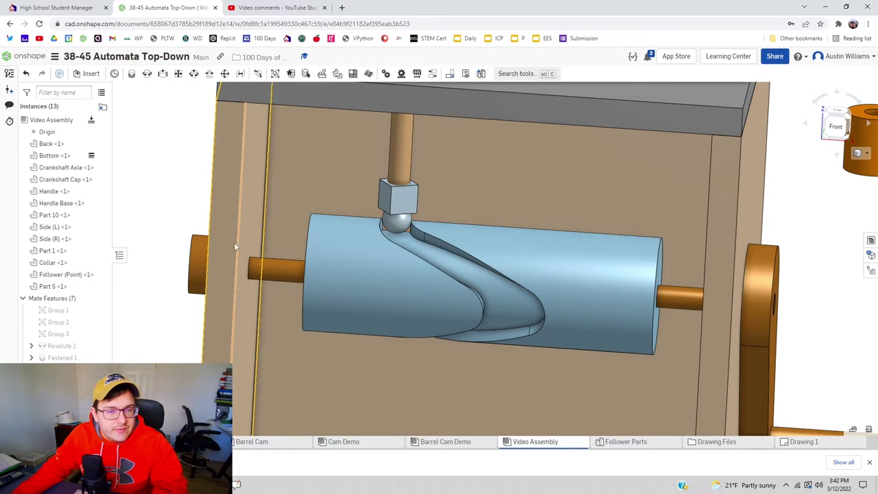
right_click(60, 345)
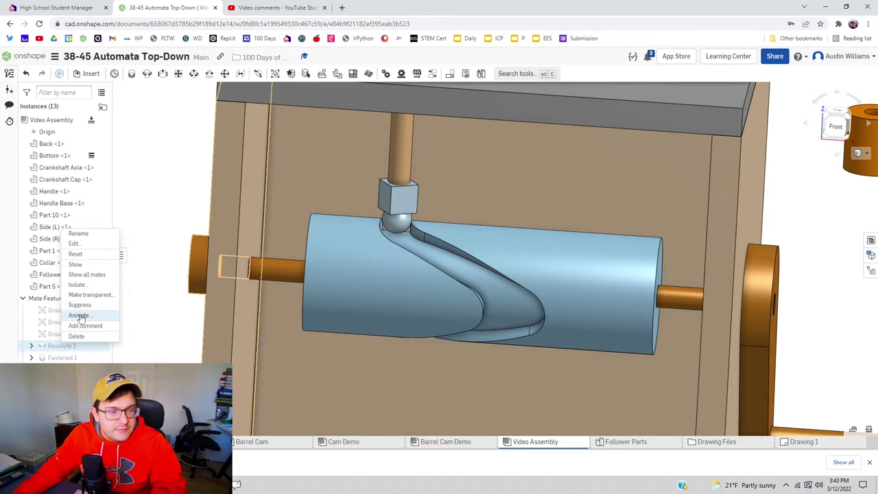
left_click(79, 315)
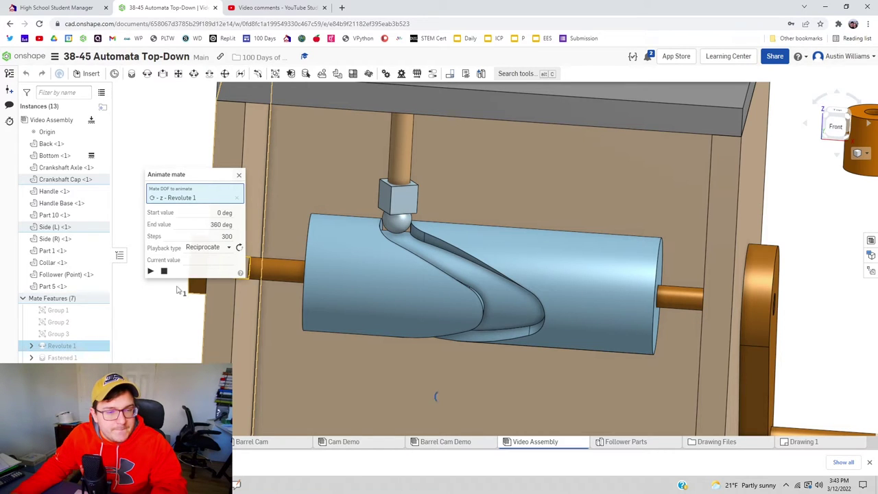
left_click(238, 175)
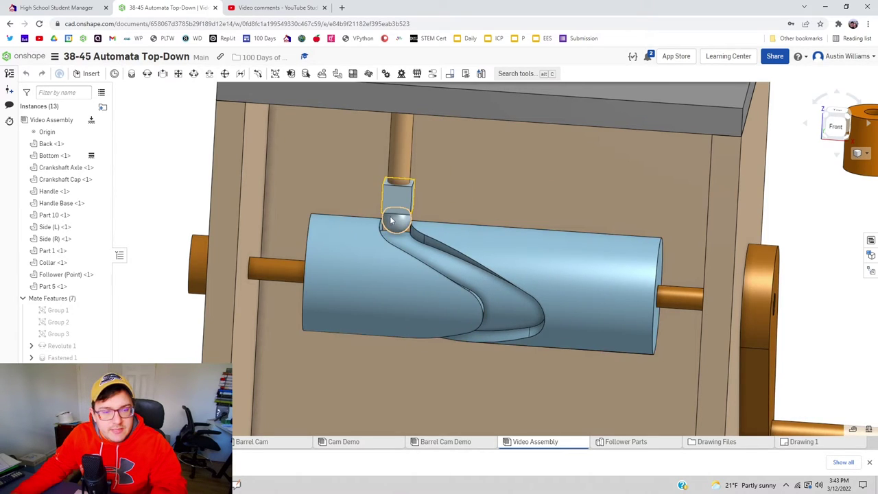
Play the Revolute 1 animation to verify the follower motion, then close it
right_click(393, 223)
right_click(43, 346)
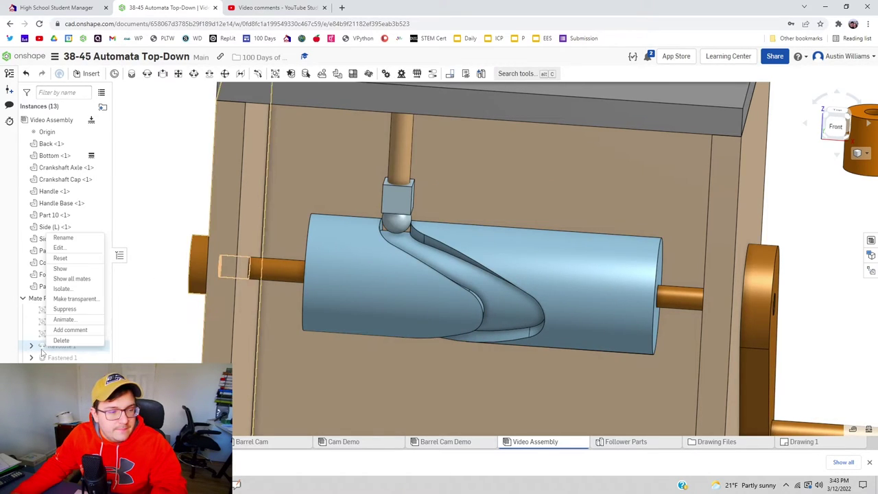
left_click(68, 320)
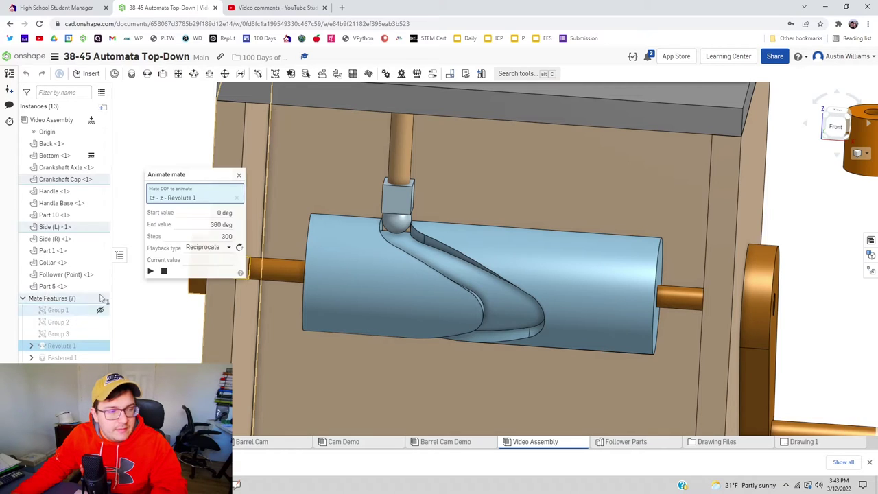
left_click(150, 270)
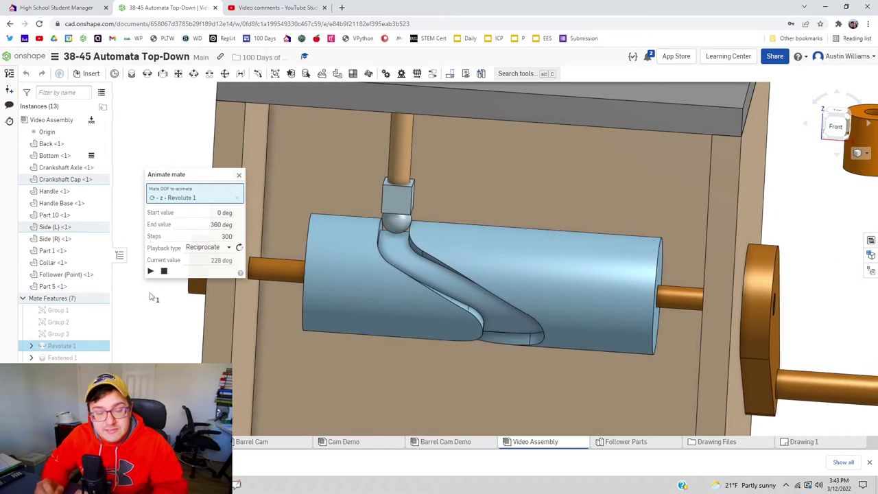
scroll(289, 281, "down", 6)
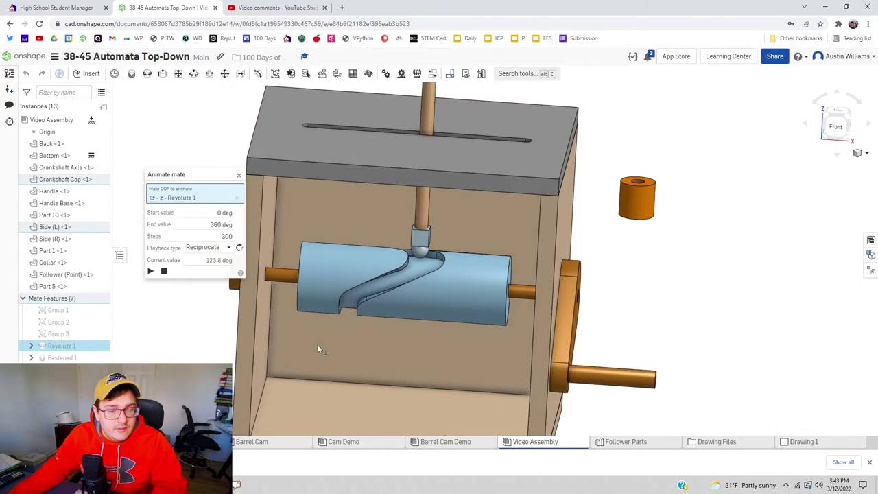
middle_click_drag(302, 337, 437, 367)
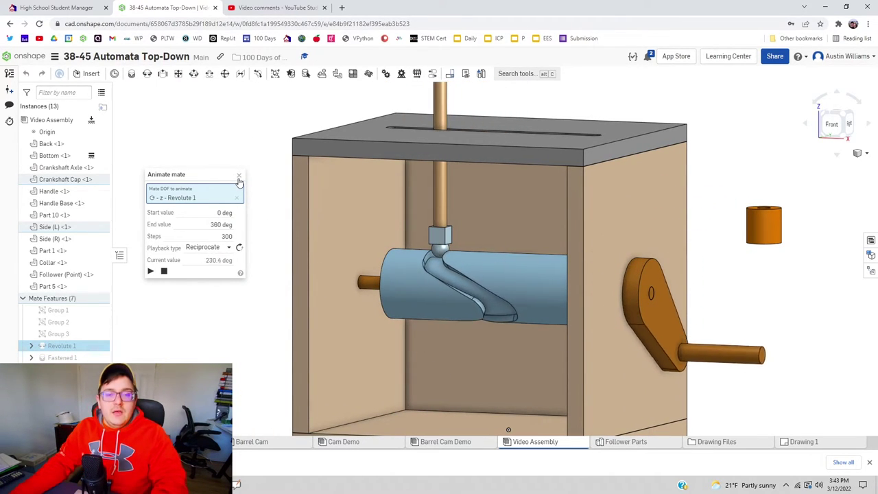
left_click(239, 176)
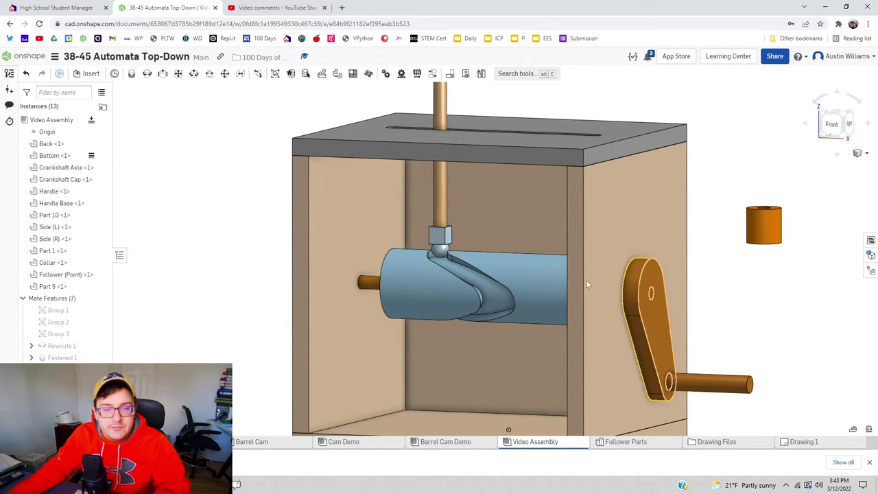
scroll(442, 201, "up", 3)
scroll(442, 203, "down", 2)
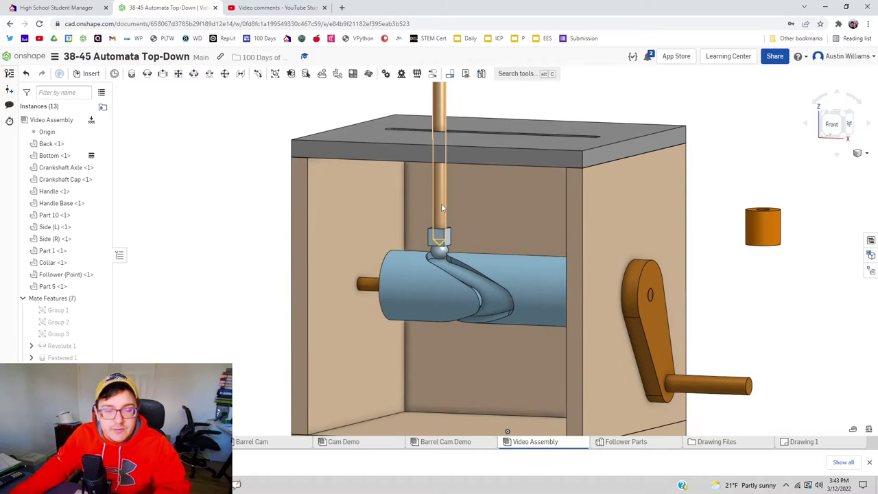
middle_click_drag(441, 213, 434, 246)
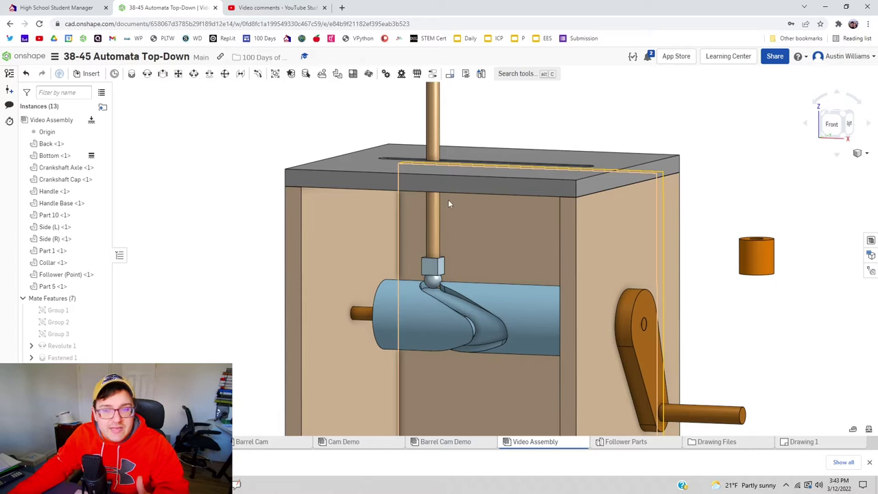
Start a Fastened mate between the collar's bottom connector and the follower rod's top connector
left_click(132, 75)
right_click_drag(791, 308, 788, 281)
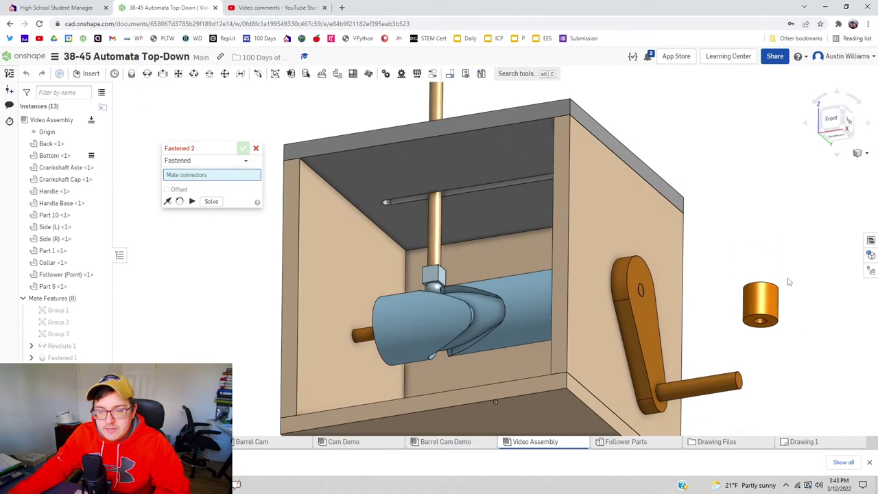
left_click(765, 328)
right_click_drag(717, 190, 443, 164)
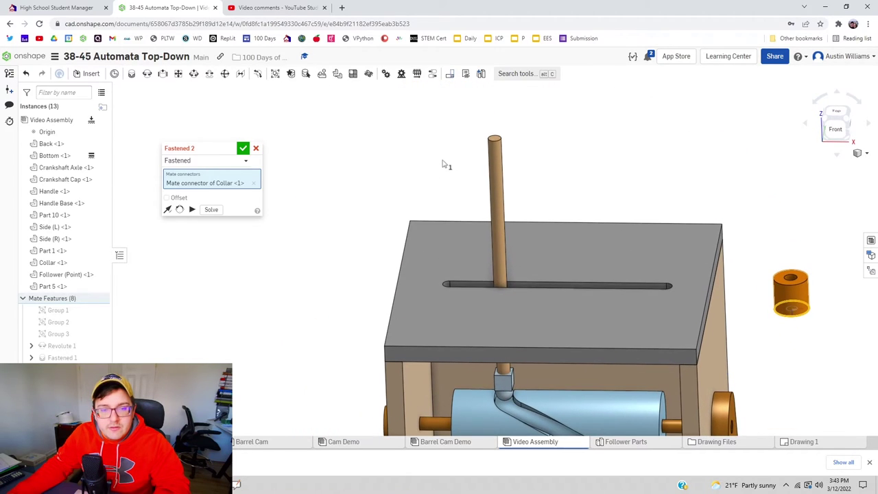
left_click(495, 139)
Give the fastened mate a 2.375 in Z offset and confirm it
left_click(167, 209)
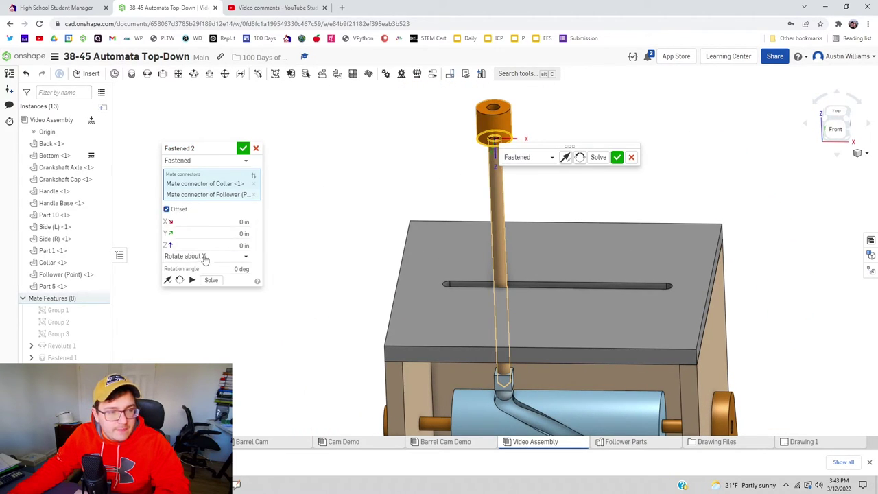
left_click(214, 244)
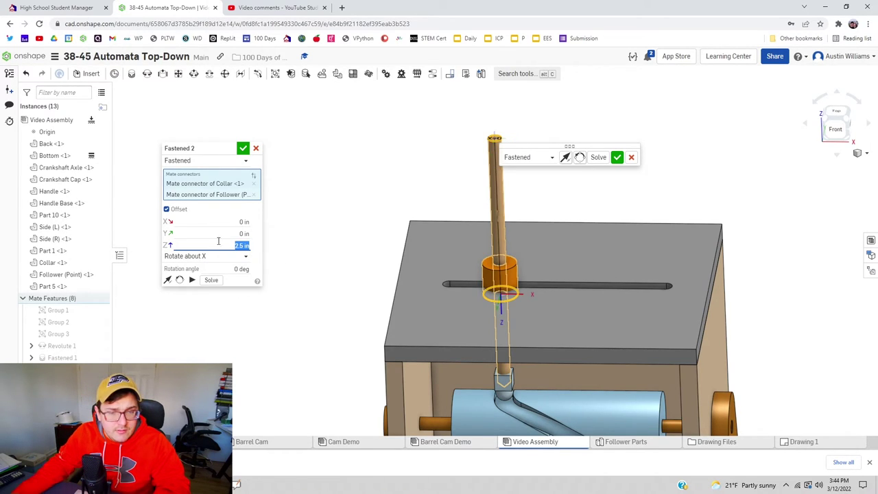
scroll(356, 226, "up", 5)
middle_click_drag(463, 246, 410, 226)
type("2.3")
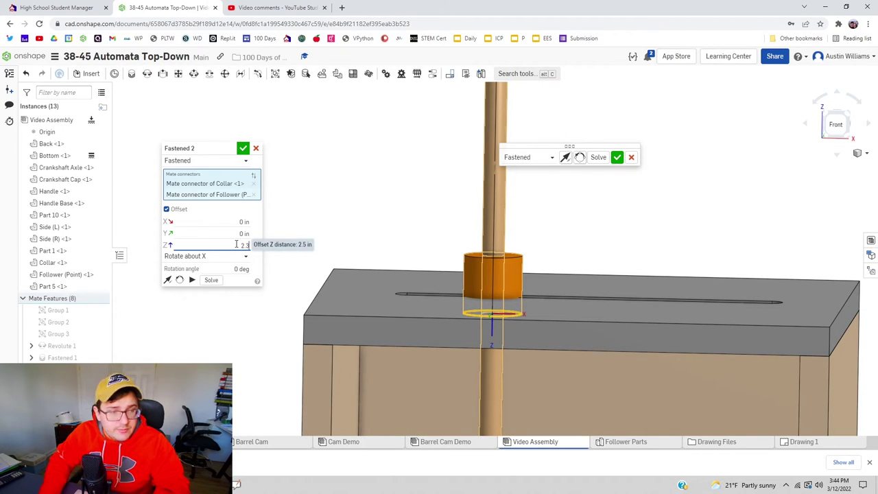
right_click_drag(461, 189, 397, 196)
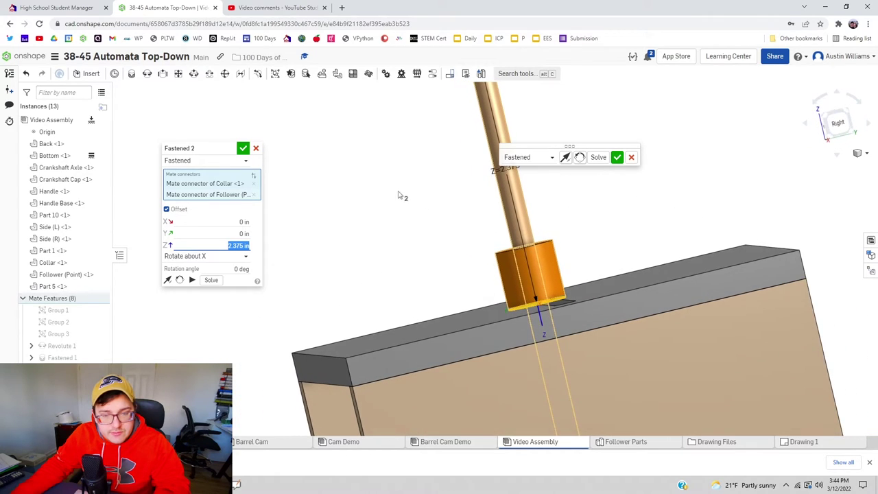
left_click(616, 157)
mouse_move(359, 240)
right_mouse_down()
mouse_move(391, 236)
mouse_move(375, 241)
right_mouse_up()
scroll(521, 281, "up", 10)
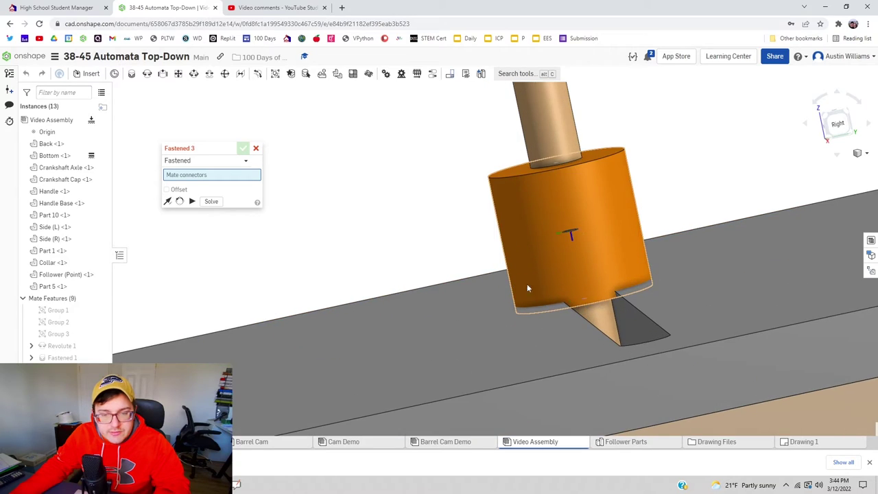
scroll(539, 279, "down", 3)
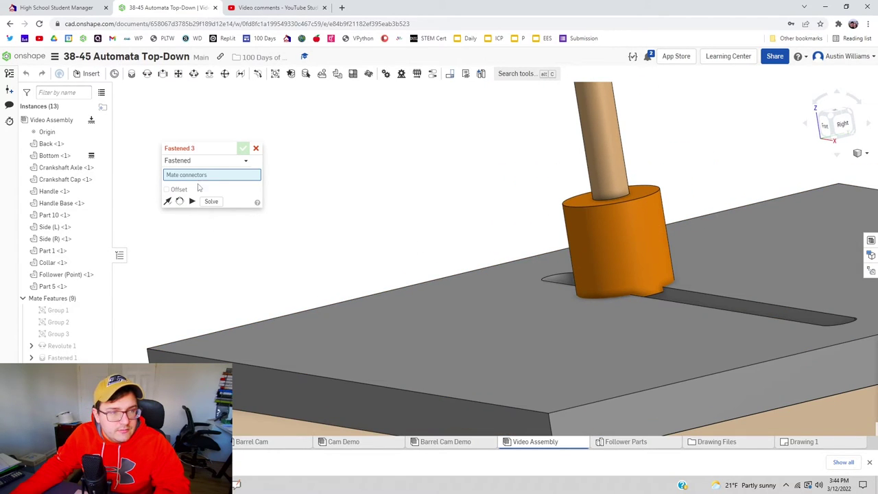
Cancel the empty Fastened 3 and change Fastened 2's Z offset to 2.25 in
left_click(256, 148)
key("ctrl+z")
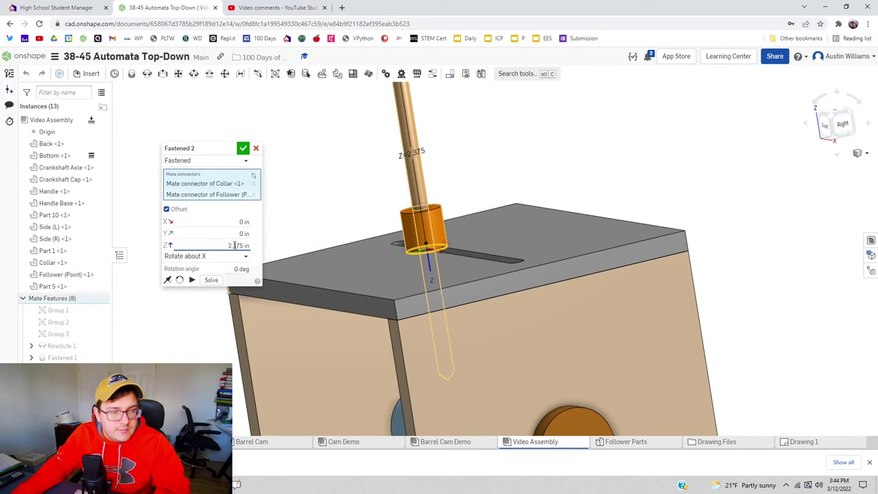
left_click_drag(244, 247, 232, 245)
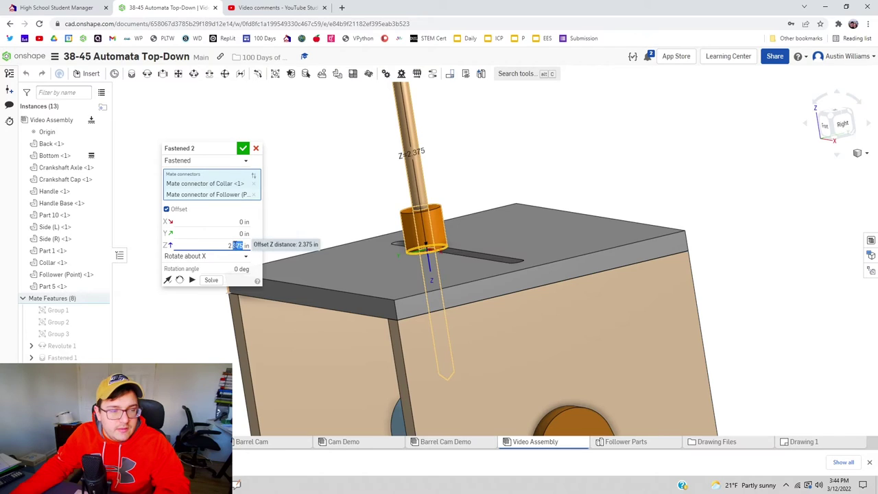
key("Return")
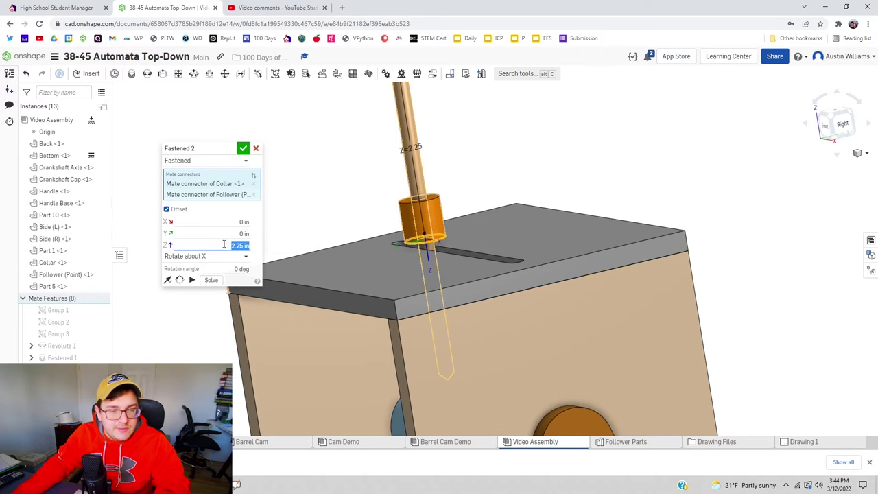
right_click_drag(353, 220, 279, 235)
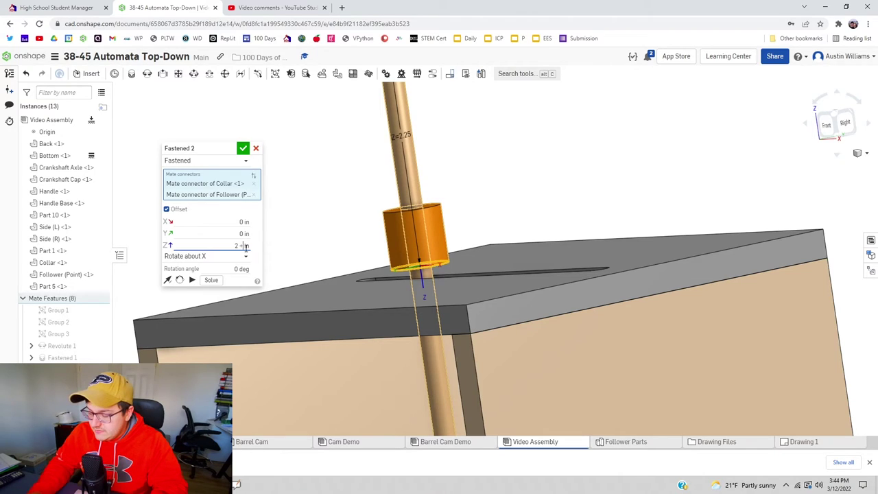
Try a 2 5/16 in offset, then settle on 2.375 in and confirm the mate
triple_click(245, 248)
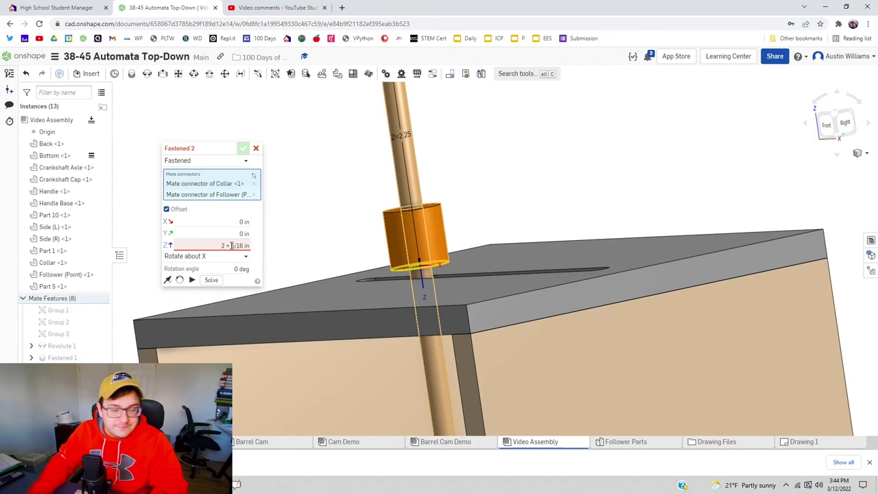
triple_click(231, 246)
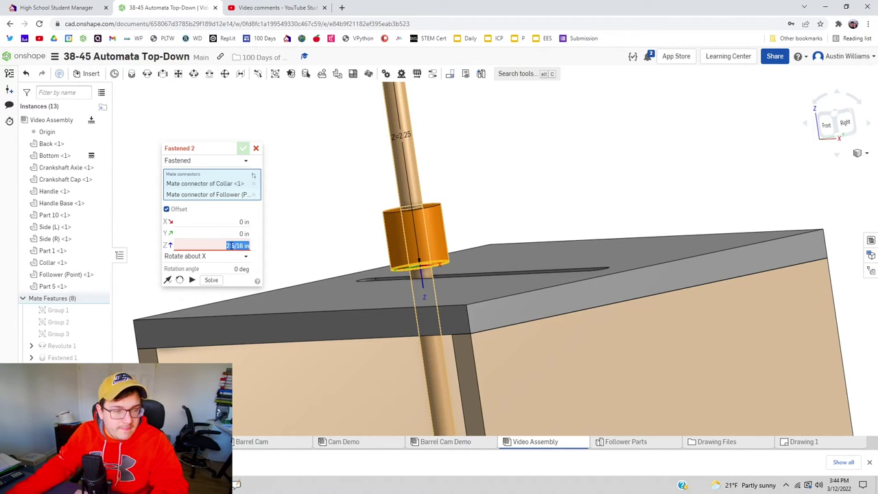
triple_click(238, 248)
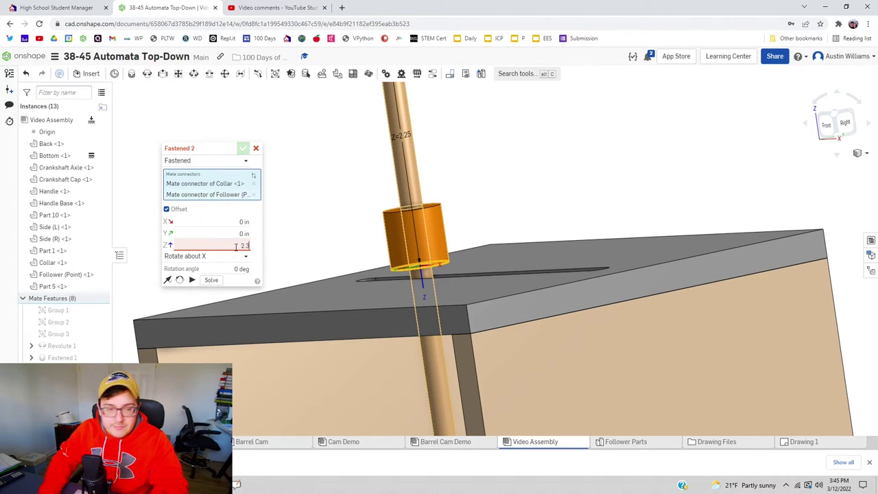
type("2.375")
key("Return")
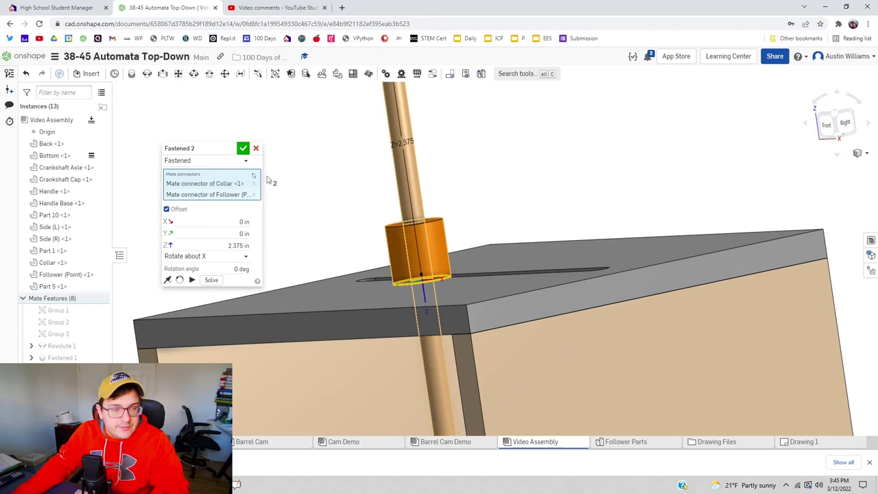
left_click(244, 149)
right_click_drag(275, 181, 203, 126)
scroll(309, 157, "down", 5)
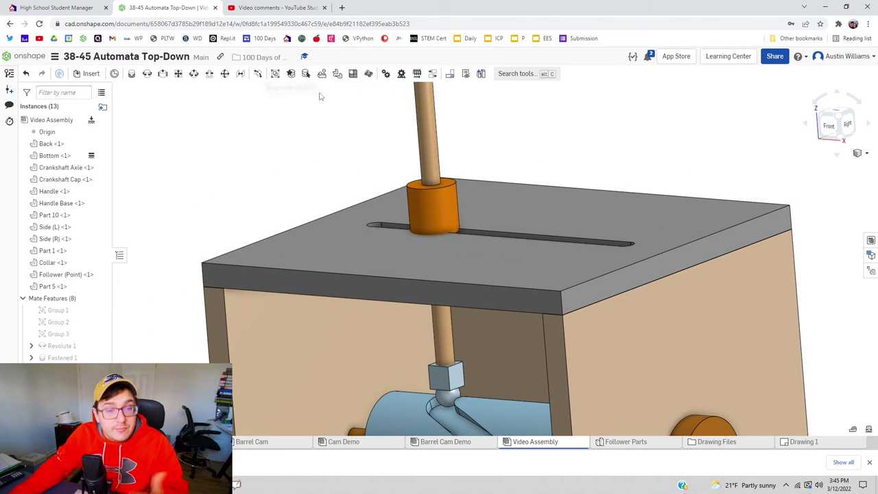
left_click(427, 206)
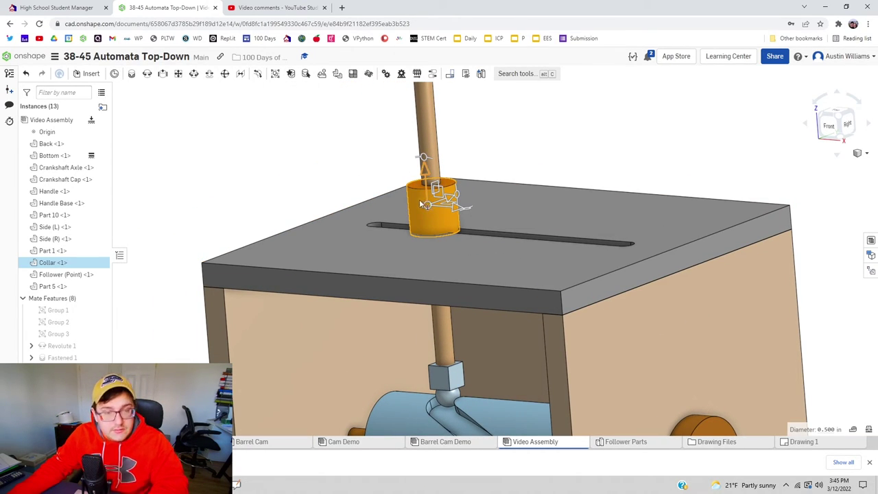
key("ctrl+c")
key("ctrl+v")
left_click(378, 204)
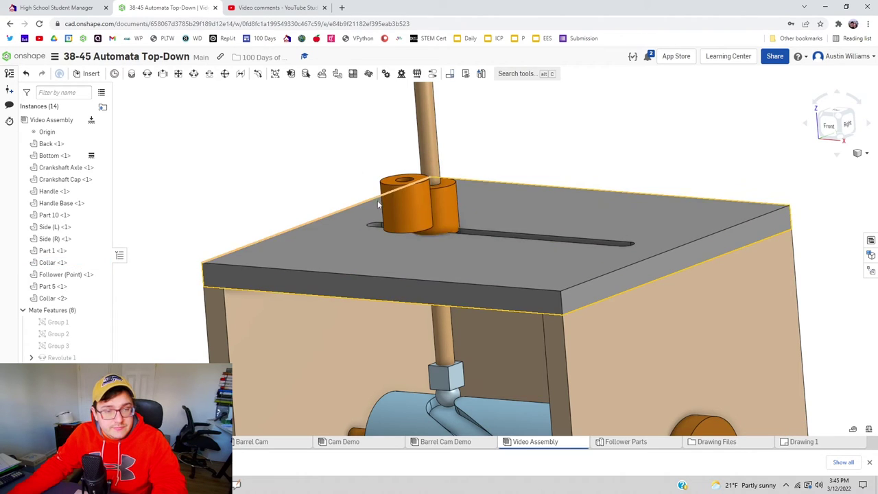
left_click(306, 145)
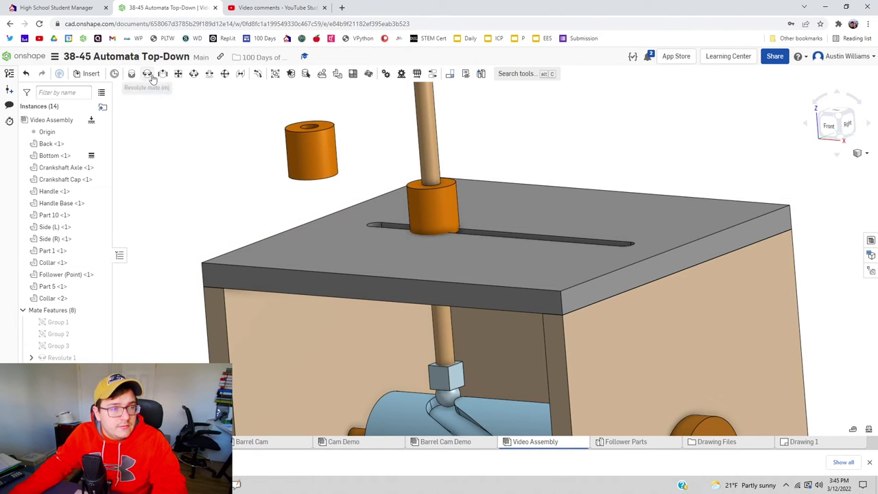
key("Delete")
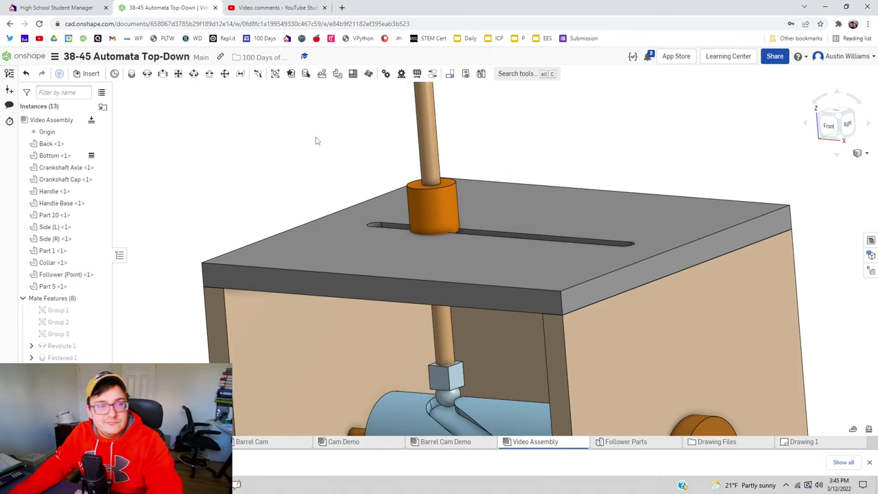
Linearly pattern Collar <1> along the follower shaft at 0.75 in, count 2
left_click(353, 74)
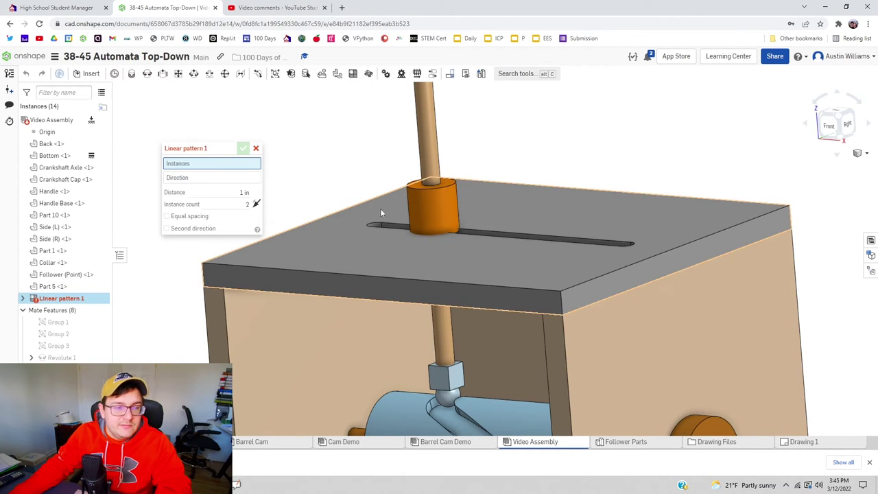
left_click(425, 218)
left_click(193, 186)
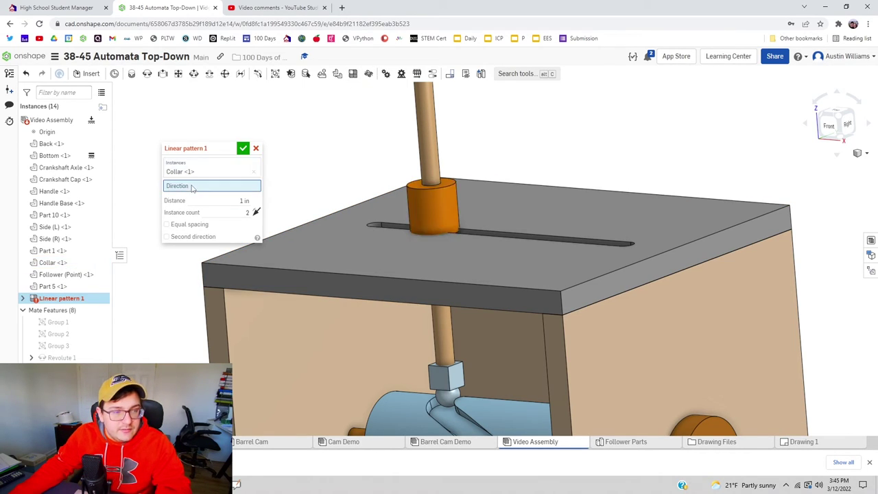
left_click(439, 346)
right_click_drag(407, 343, 357, 329)
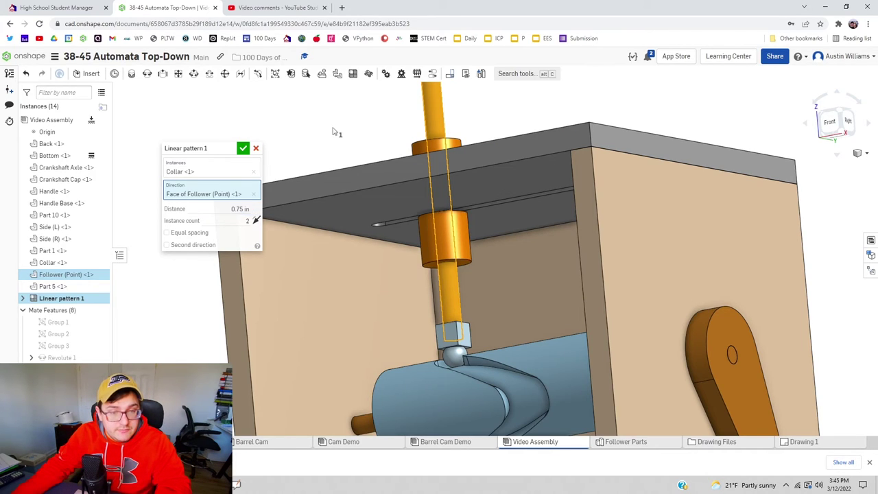
right_click_drag(333, 130, 375, 133)
left_click(244, 148)
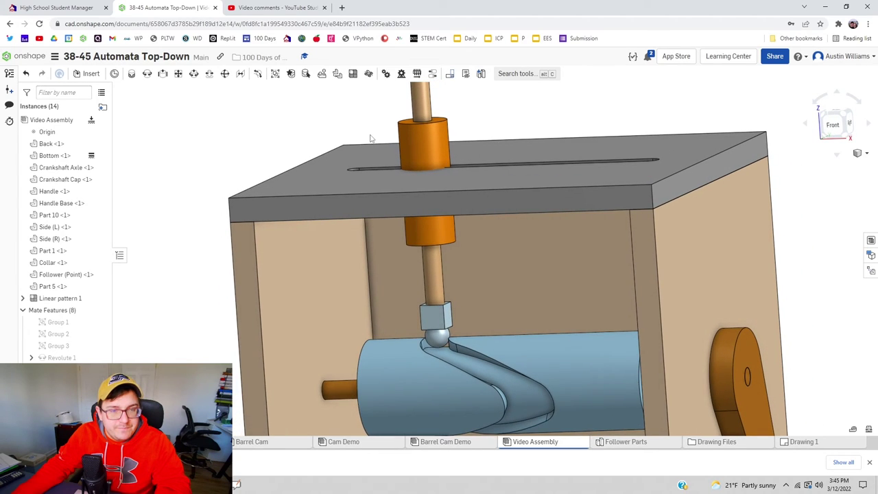
scroll(343, 150, "down", 5)
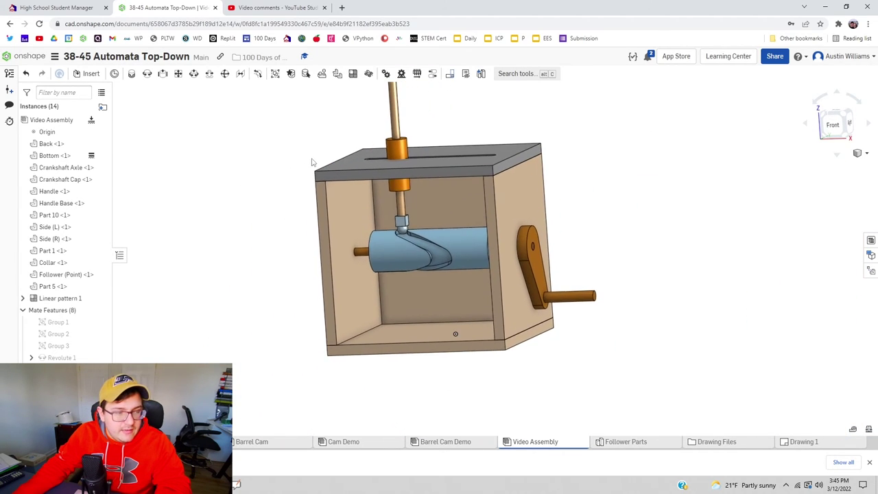
Bring up the Revolute 1 animation settings: 0–360 deg, 300 steps, reciprocating
right_click_drag(312, 162, 292, 188)
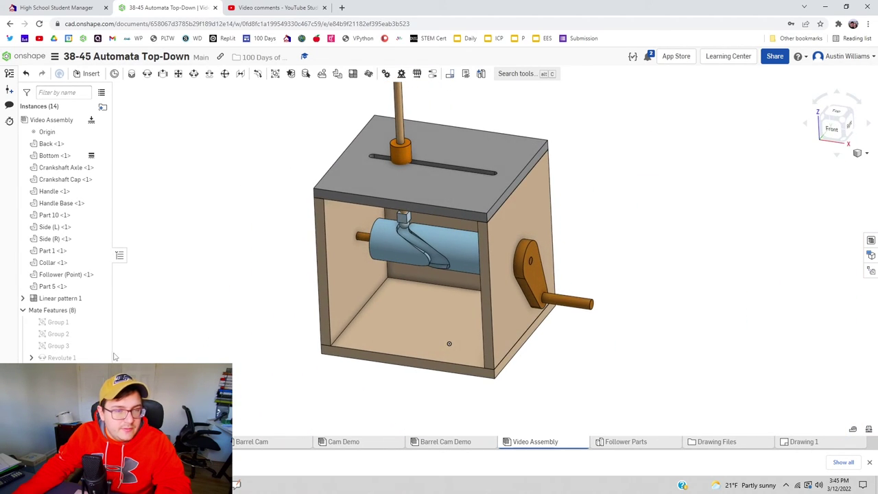
right_click(70, 360)
left_click(95, 327)
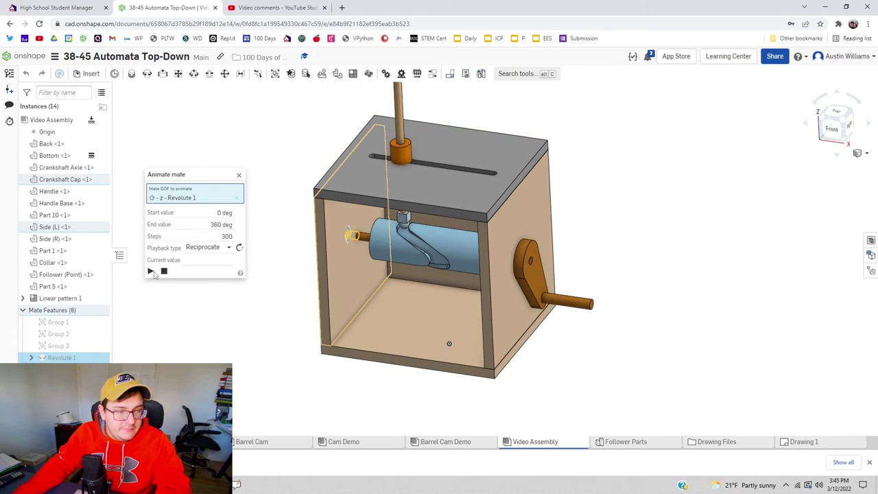